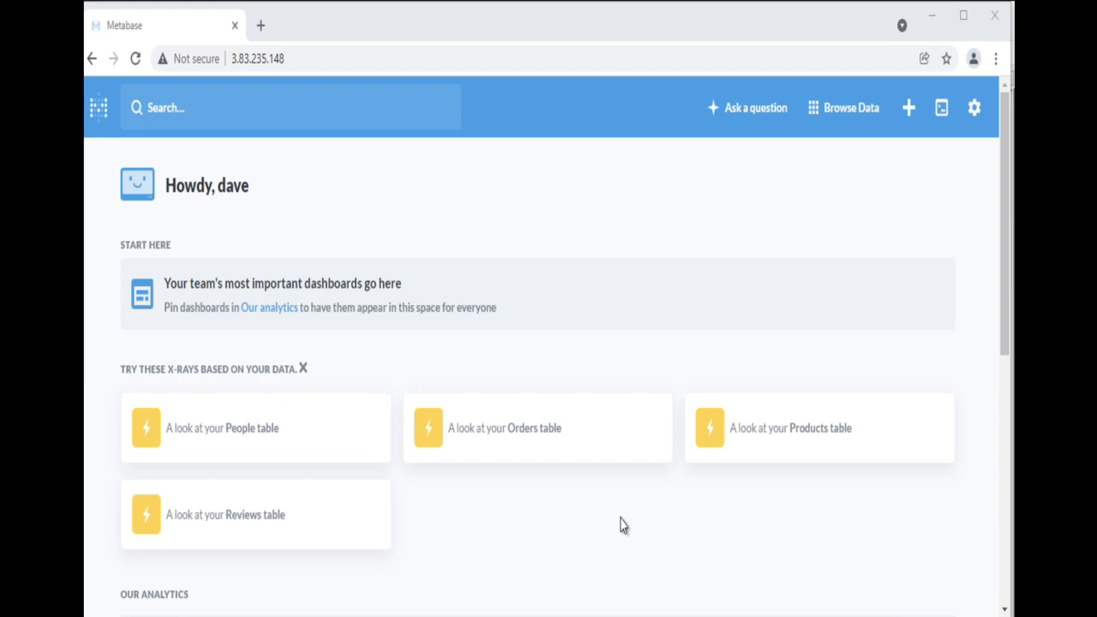
Start a custom question, then open the saved People count question in Our analytics and view its notebook.
click(755, 109)
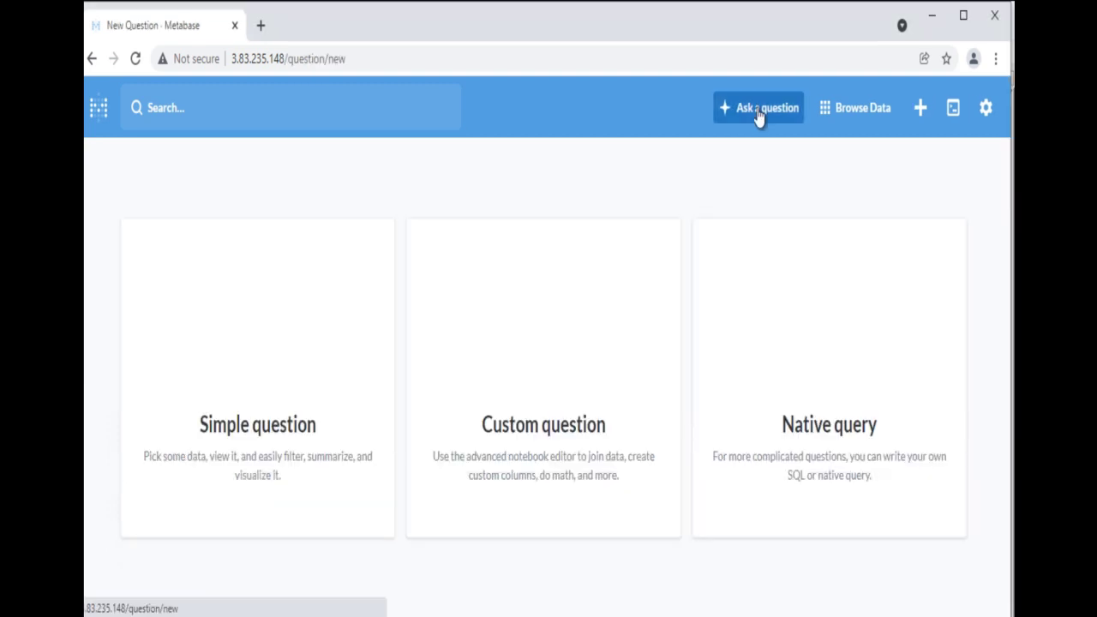
click(587, 367)
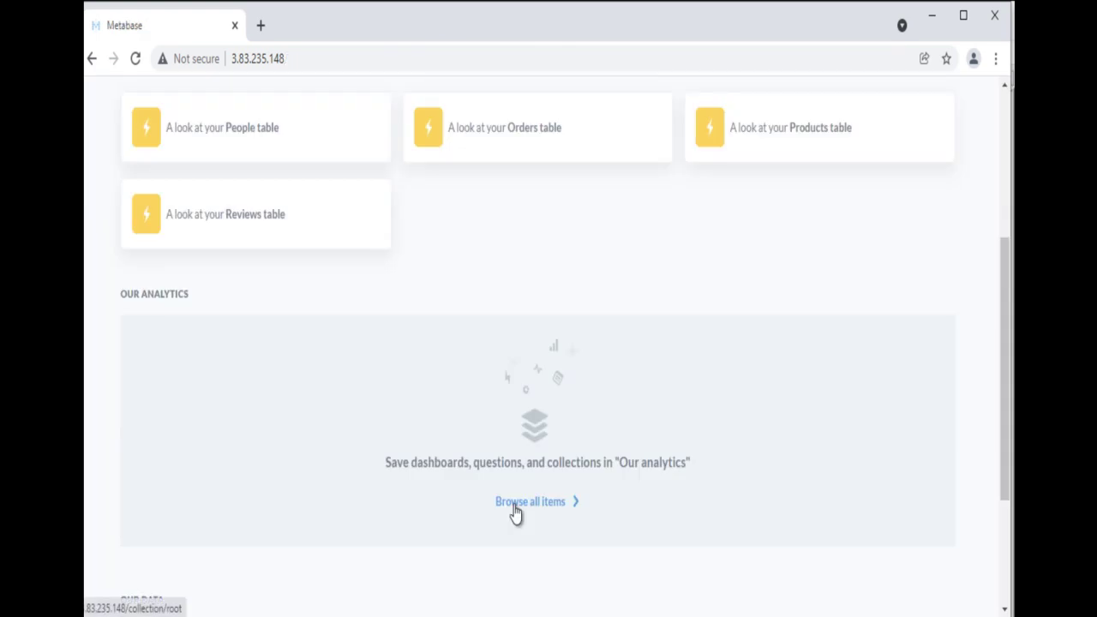
click(515, 505)
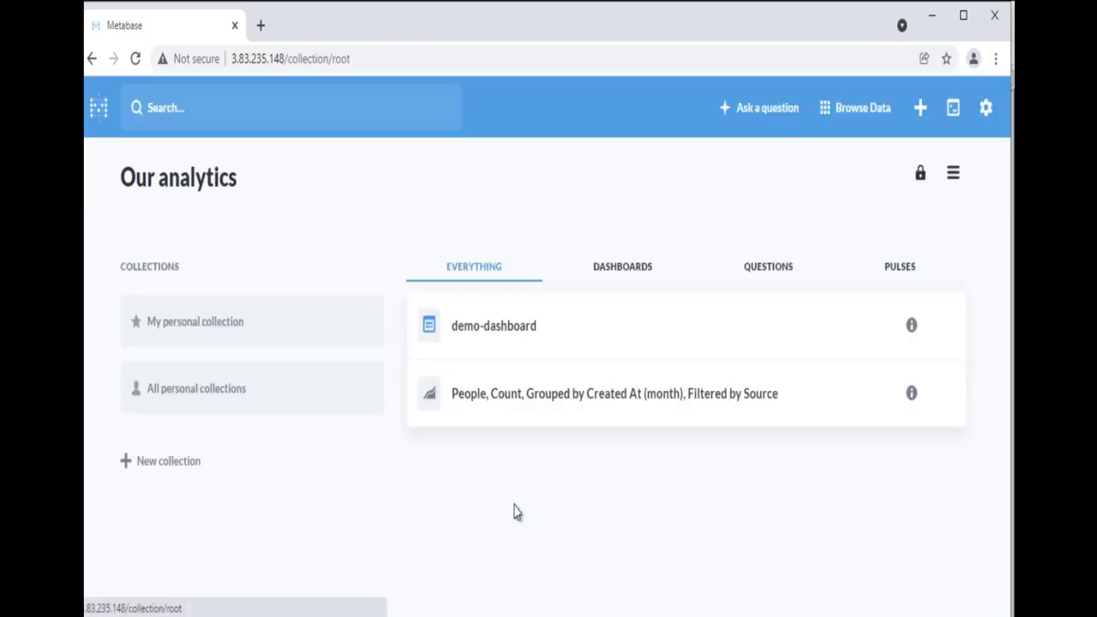
click(526, 394)
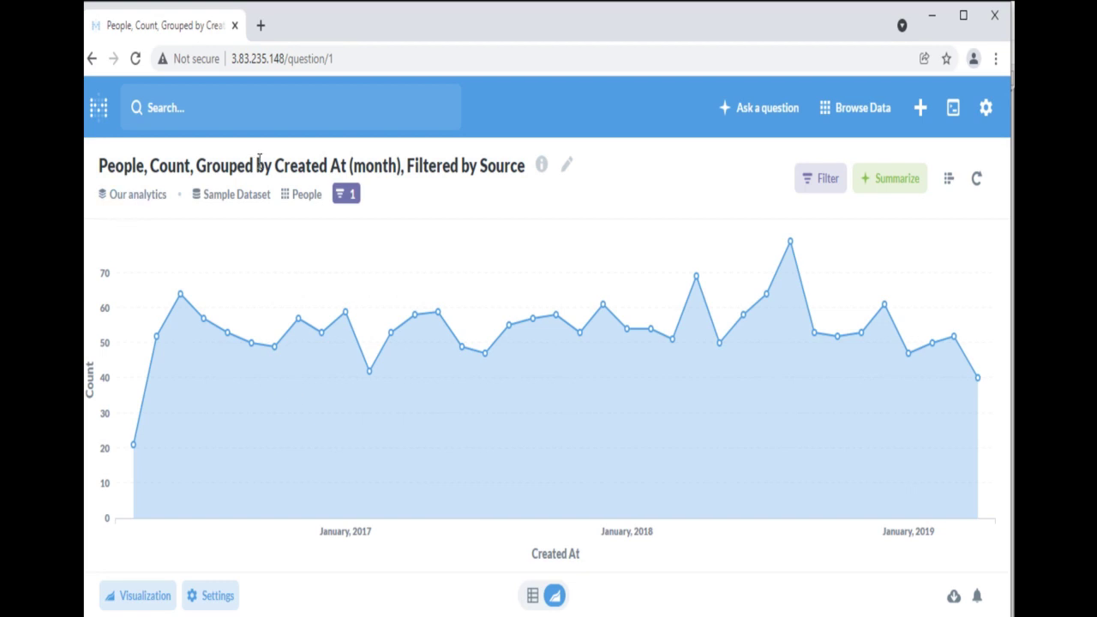
click(948, 179)
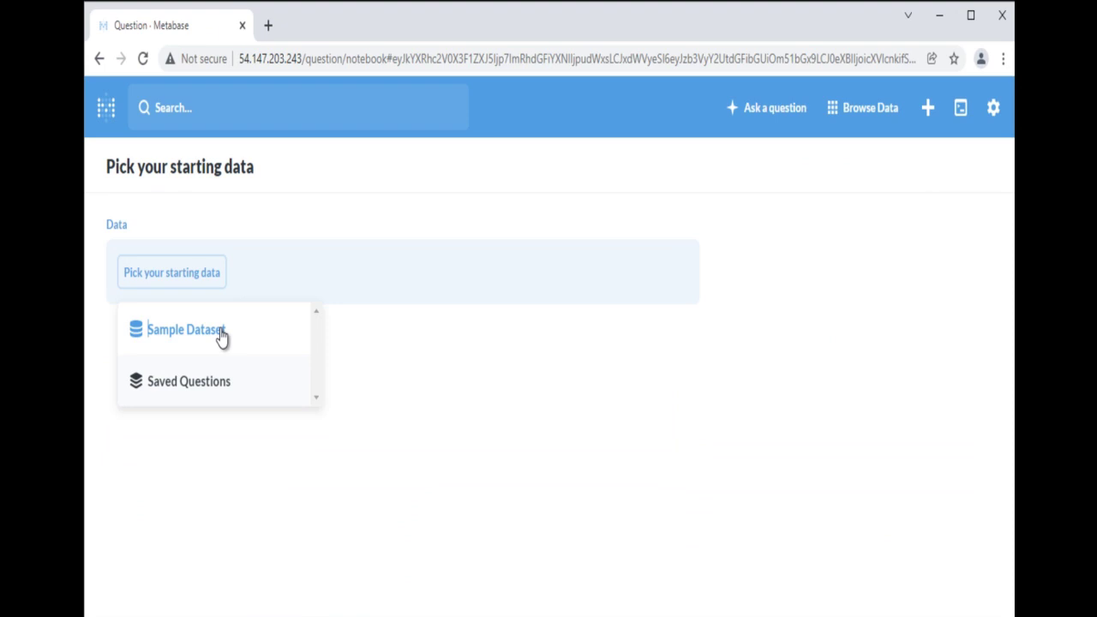
Use the Sample Dataset's Orders table as starting data and preview the filtered rows.
click(220, 336)
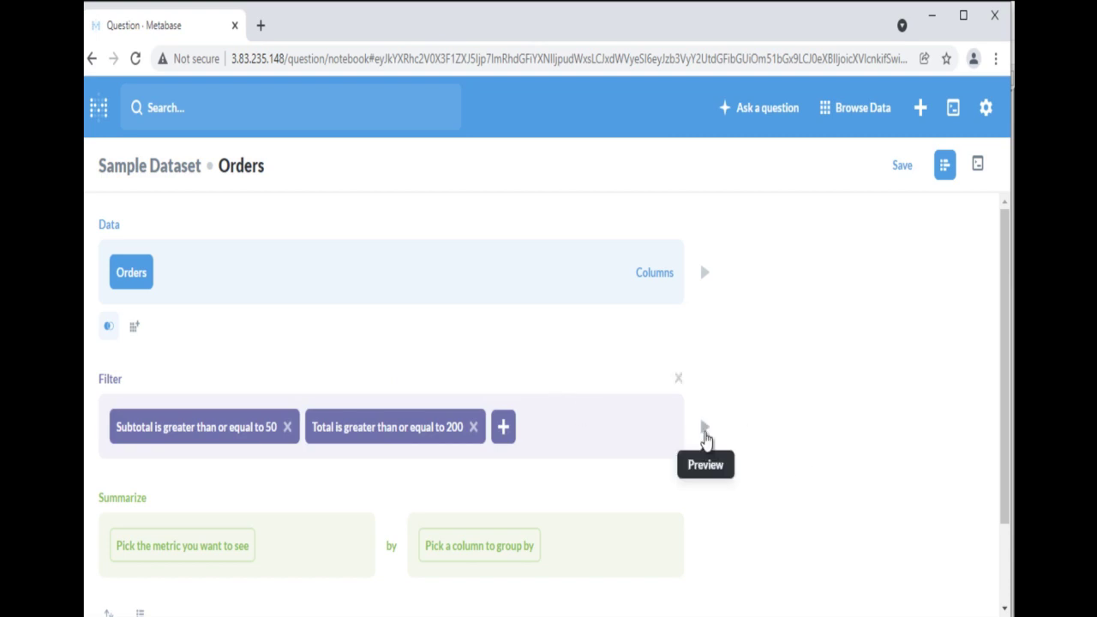
click(706, 433)
drag(1007, 296, 1005, 338)
click(972, 390)
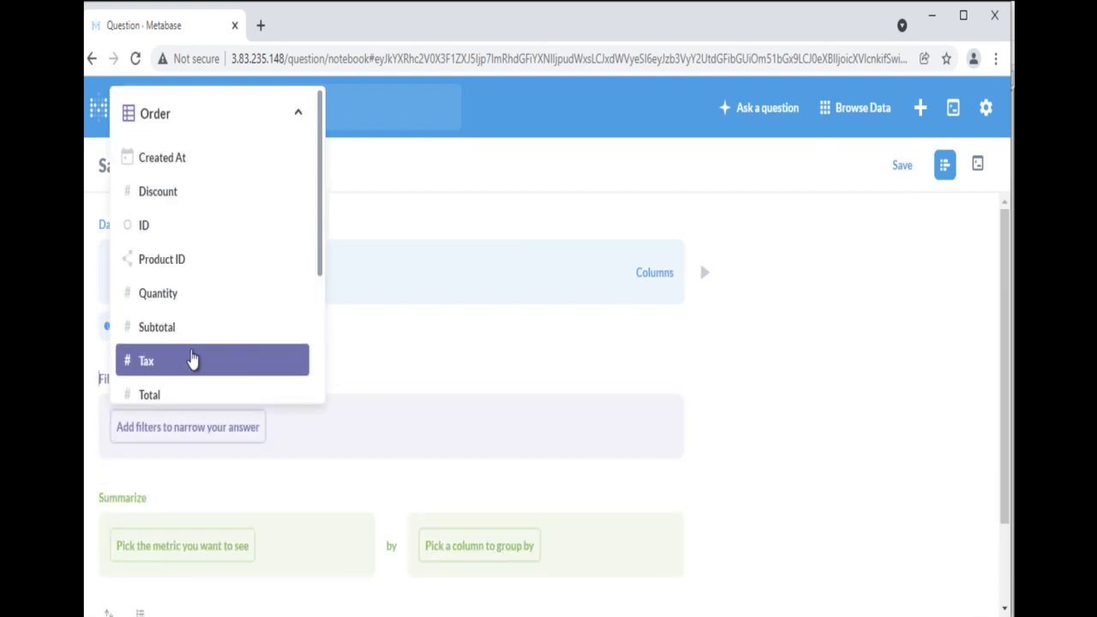
Add the custom filter [Created At] <= "12-10-2019" OR [Subtotal] >= 300 to Orders.
scroll(192, 360, down, 5)
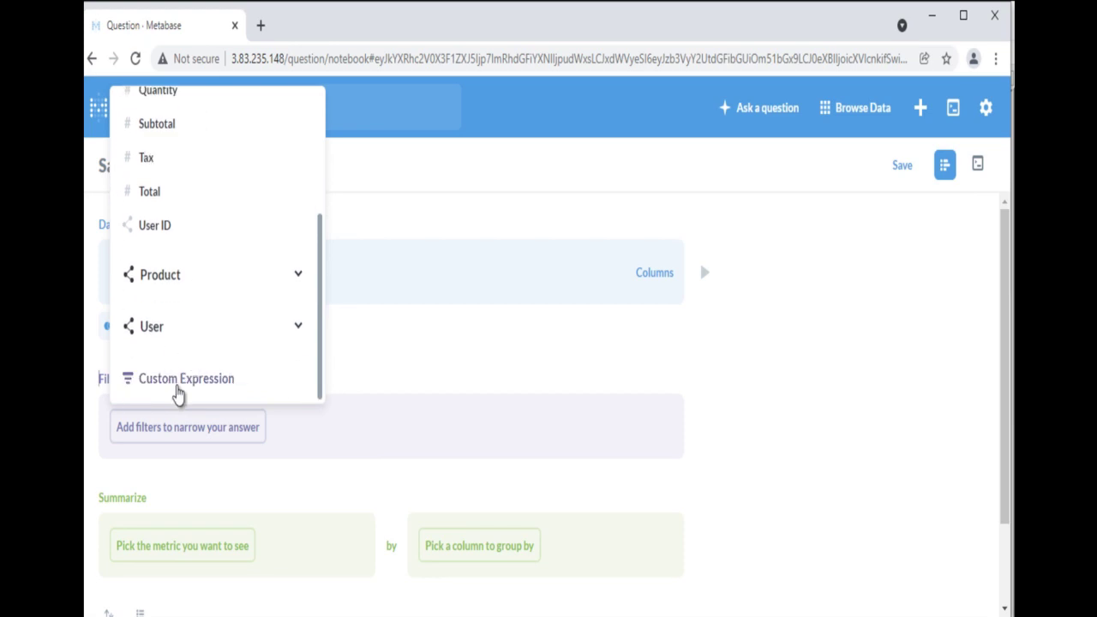
click(177, 380)
click(166, 390)
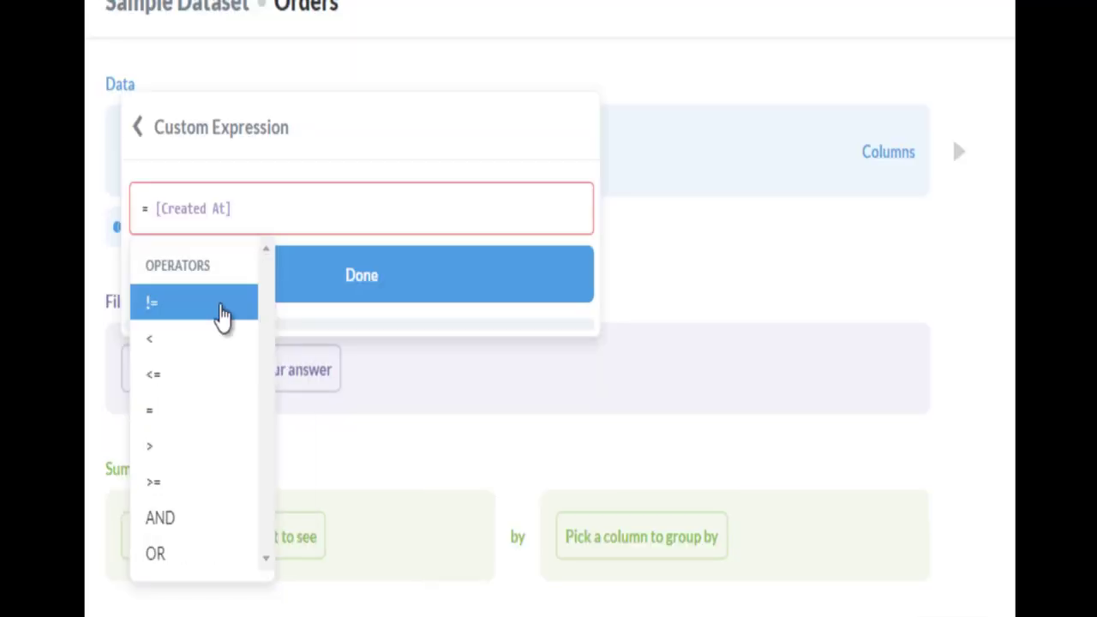
click(191, 376)
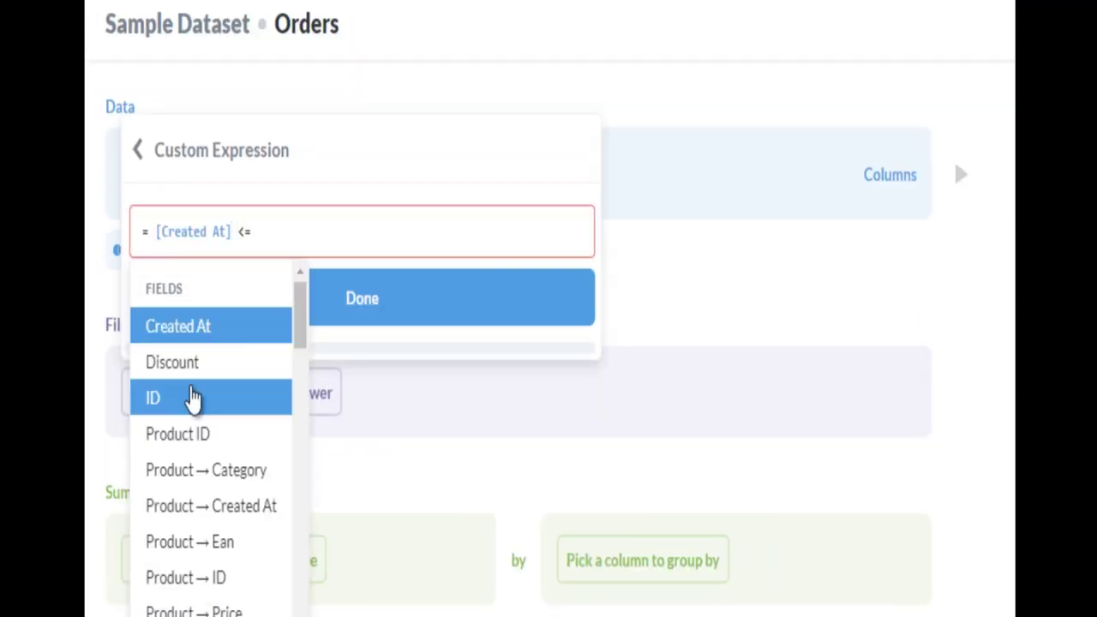
text("12-10-2019)
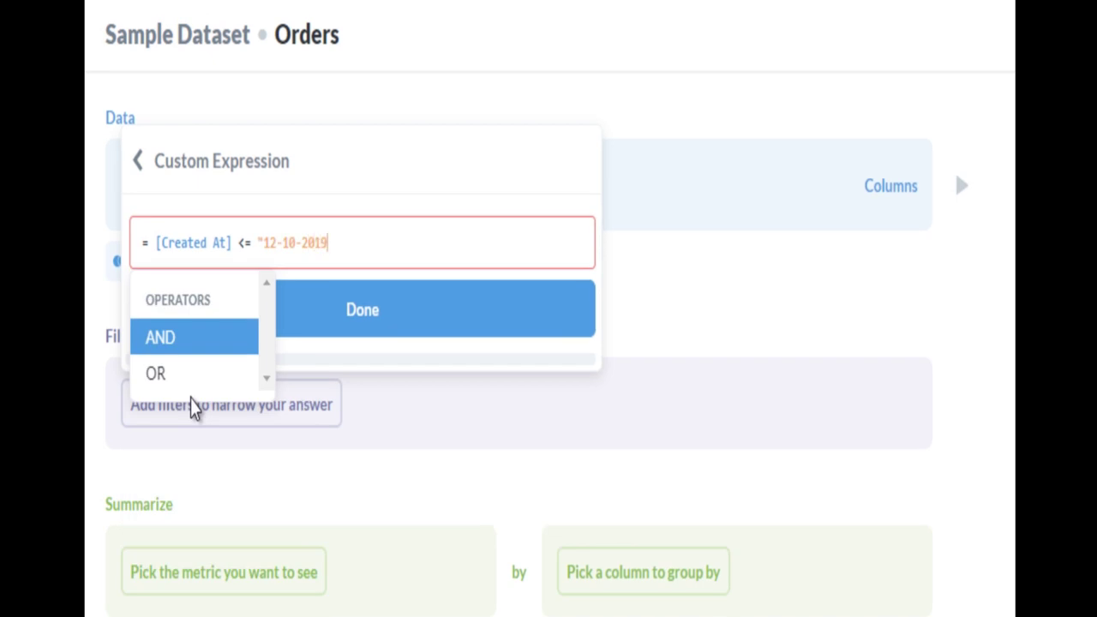
text(")
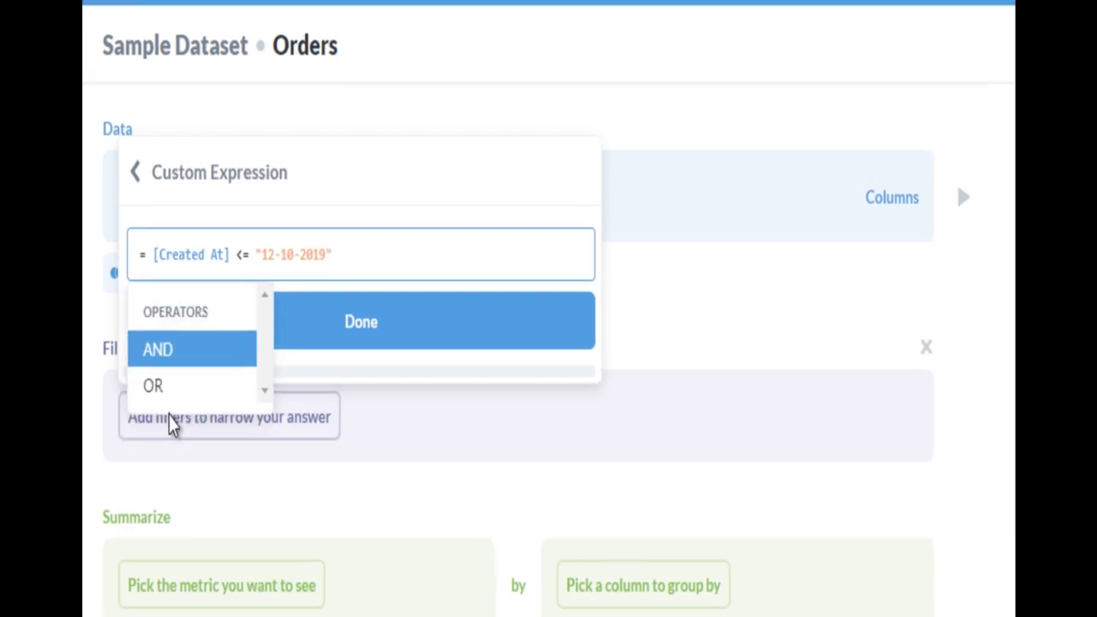
key(Down)
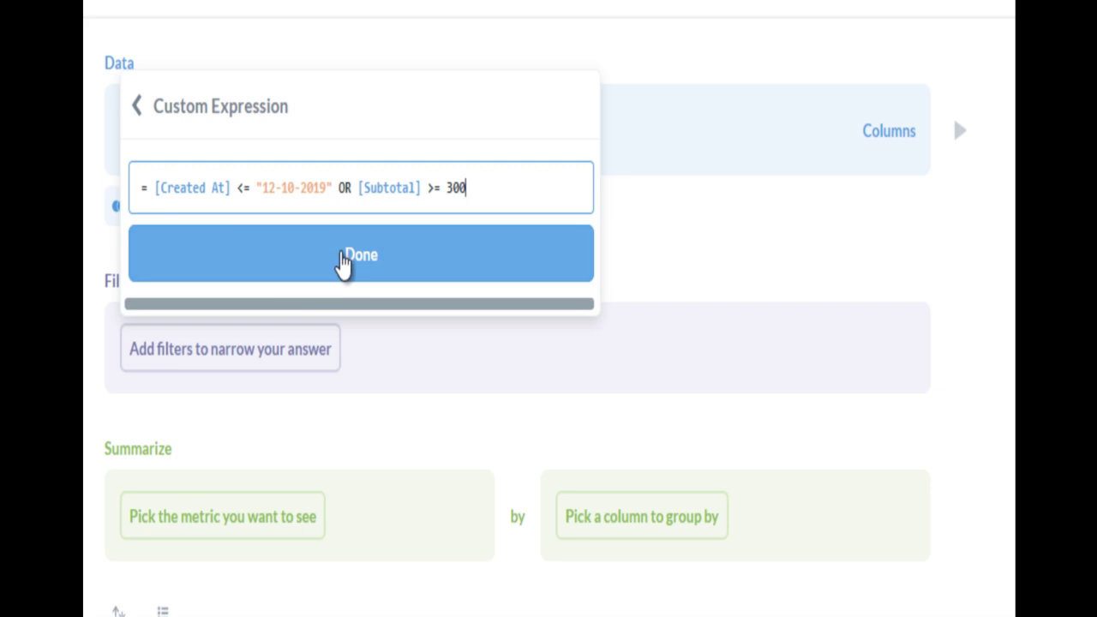
click(343, 262)
click(165, 450)
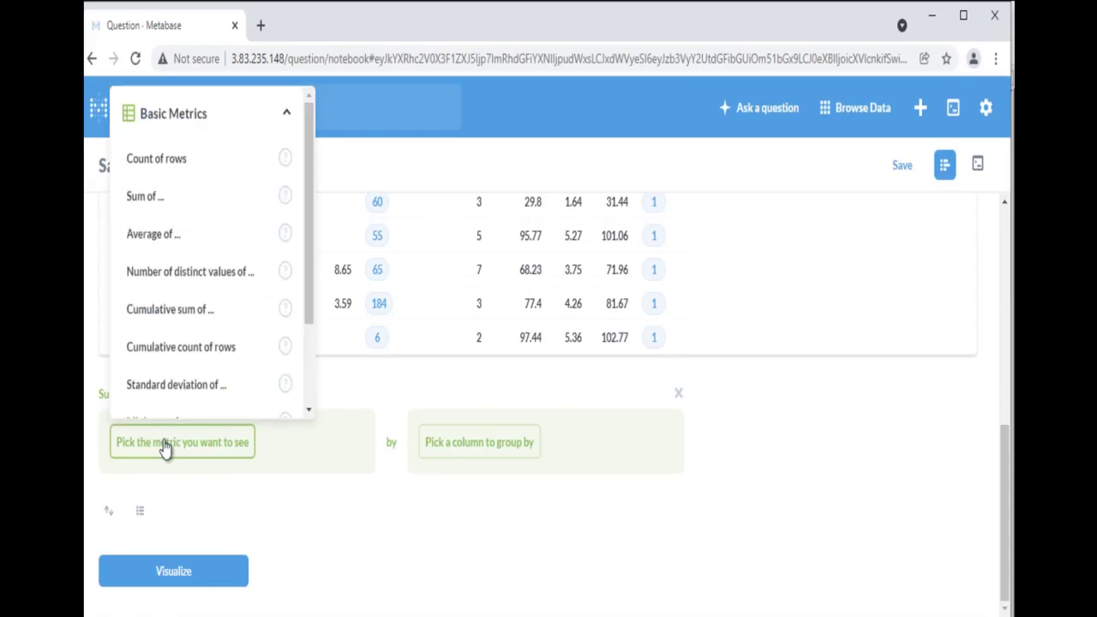
Summarize Orders as Count of rows grouped by Quantity.
click(185, 162)
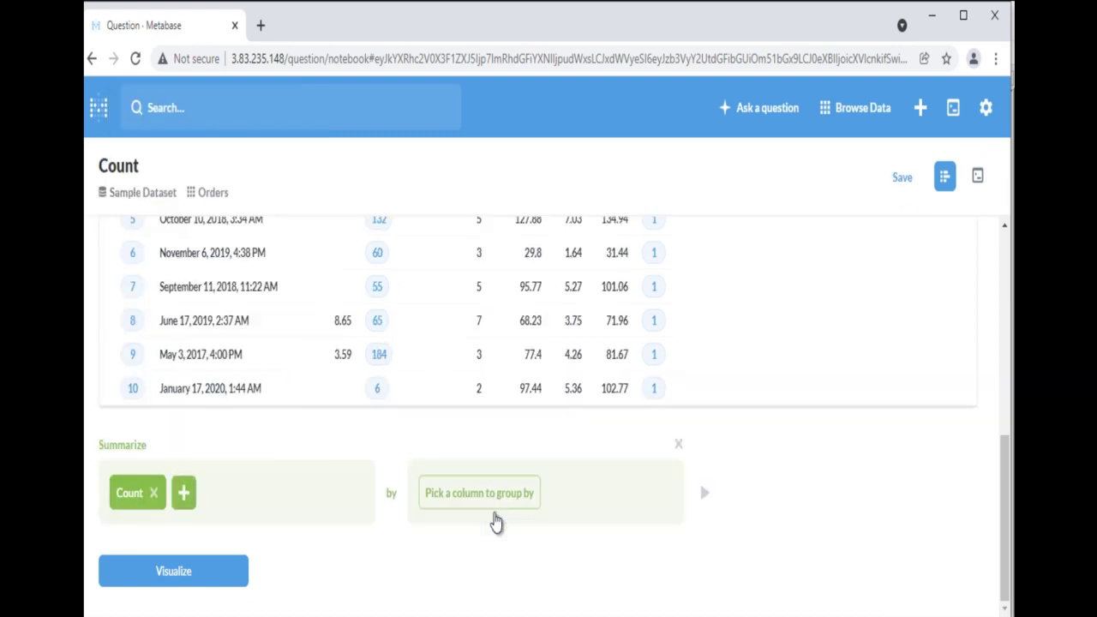
click(493, 512)
click(477, 289)
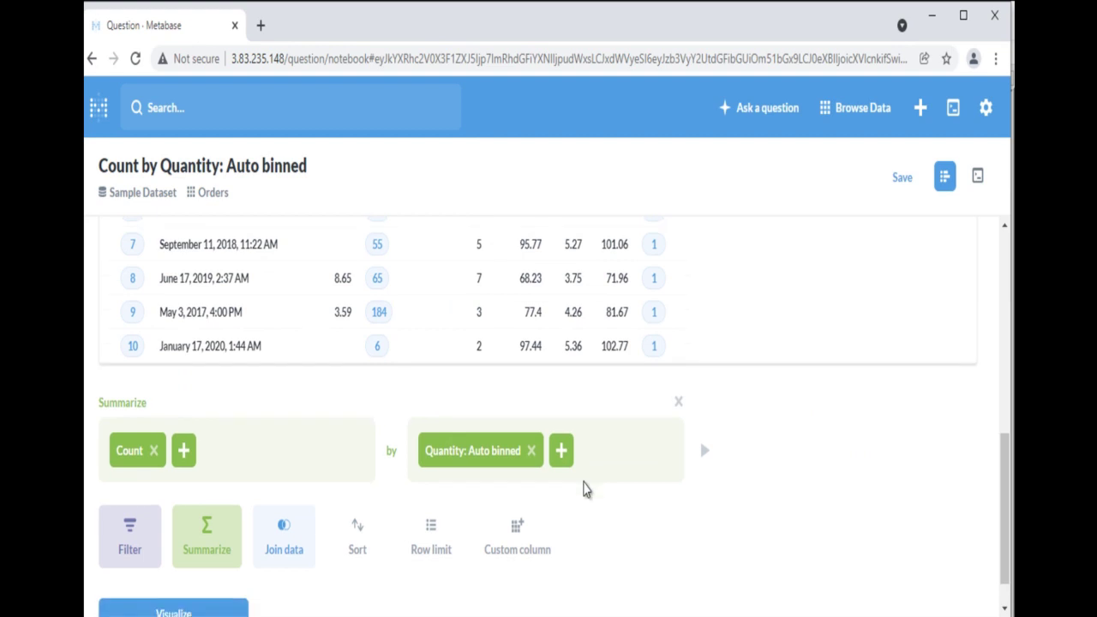
Start a post-summary filter on Count using greater than or equal to.
click(140, 487)
click(147, 463)
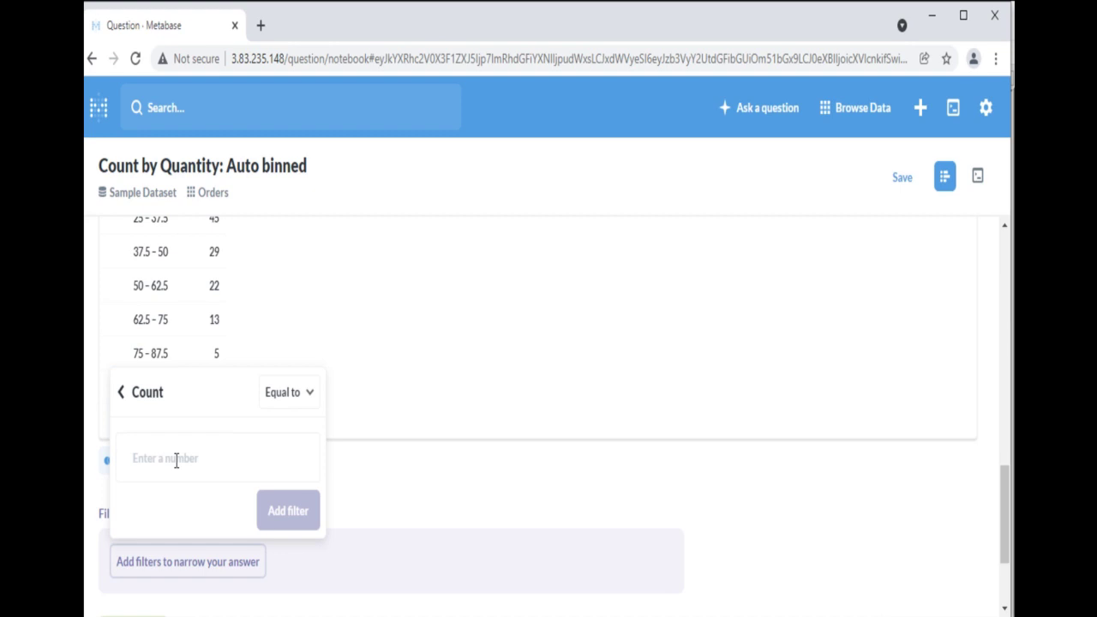
click(170, 456)
Apply the Count >= 22 filter and add a category-title custom column joining Category and Title.
text(22)
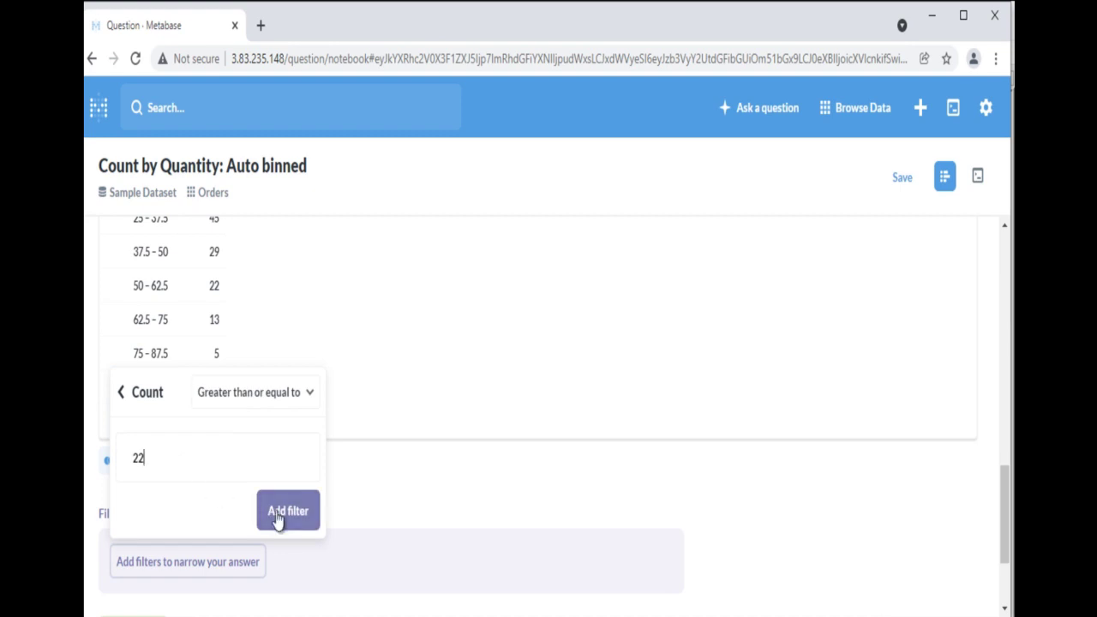
click(282, 517)
click(158, 460)
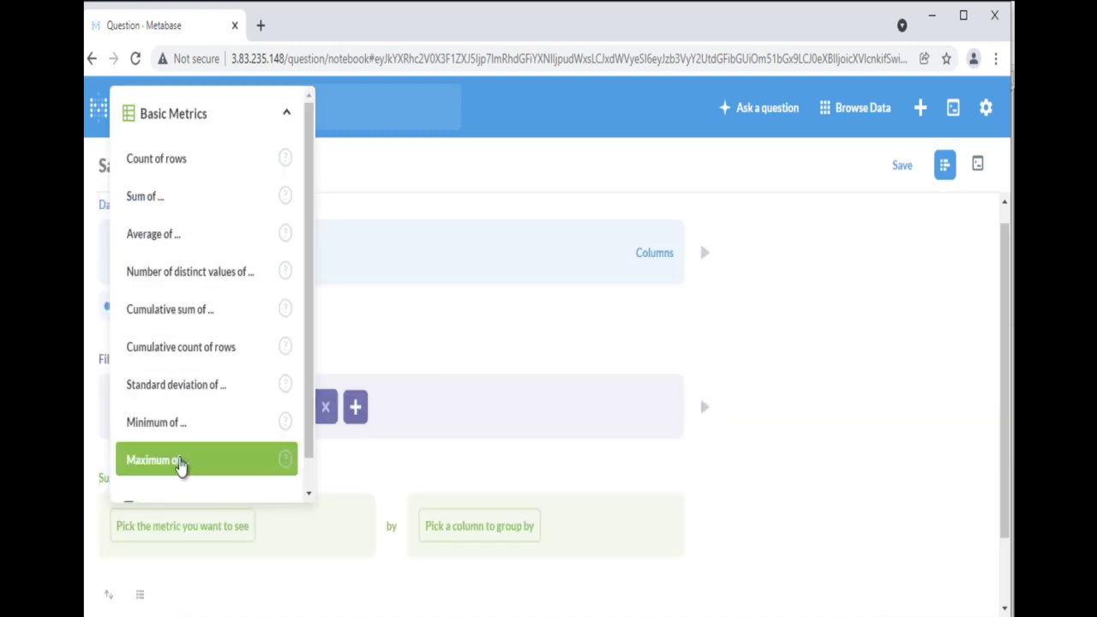
scroll(179, 465, down, 1)
click(171, 487)
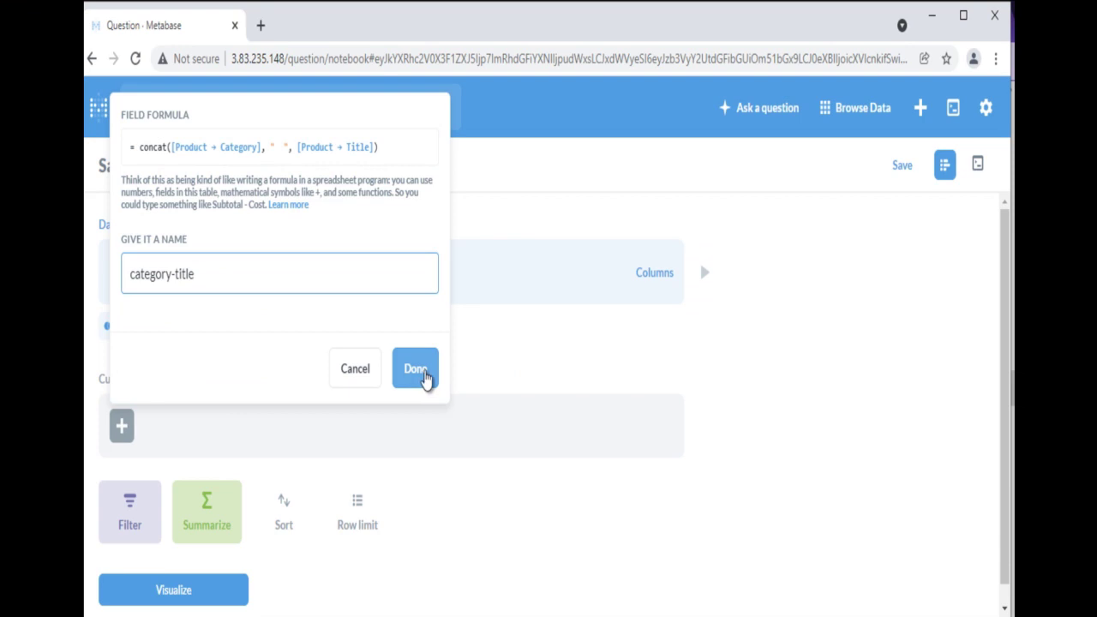
click(425, 381)
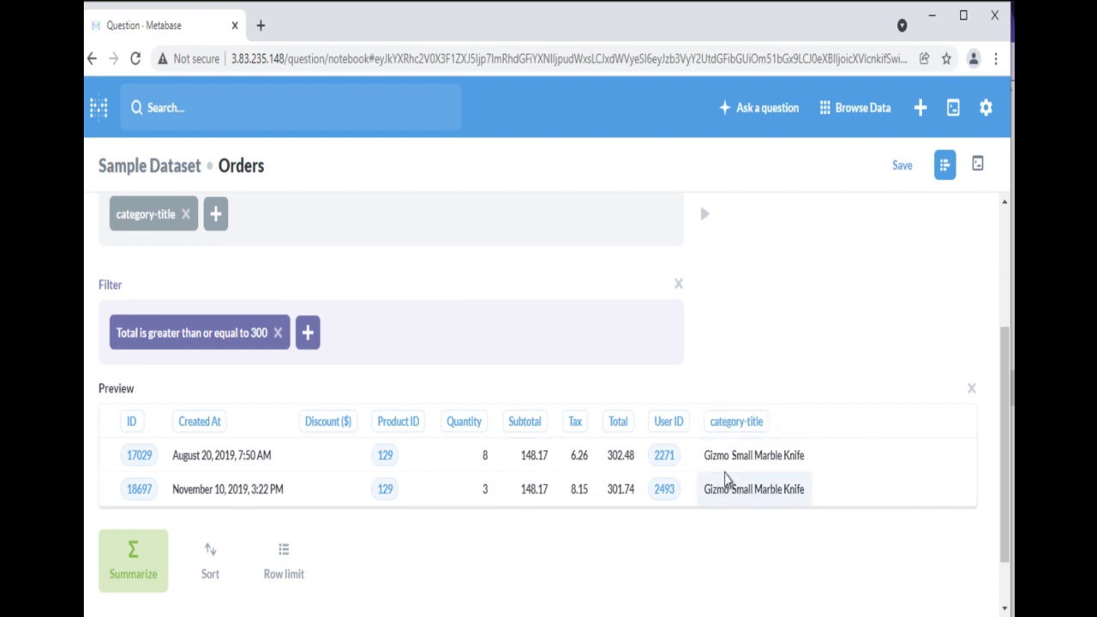
click(206, 489)
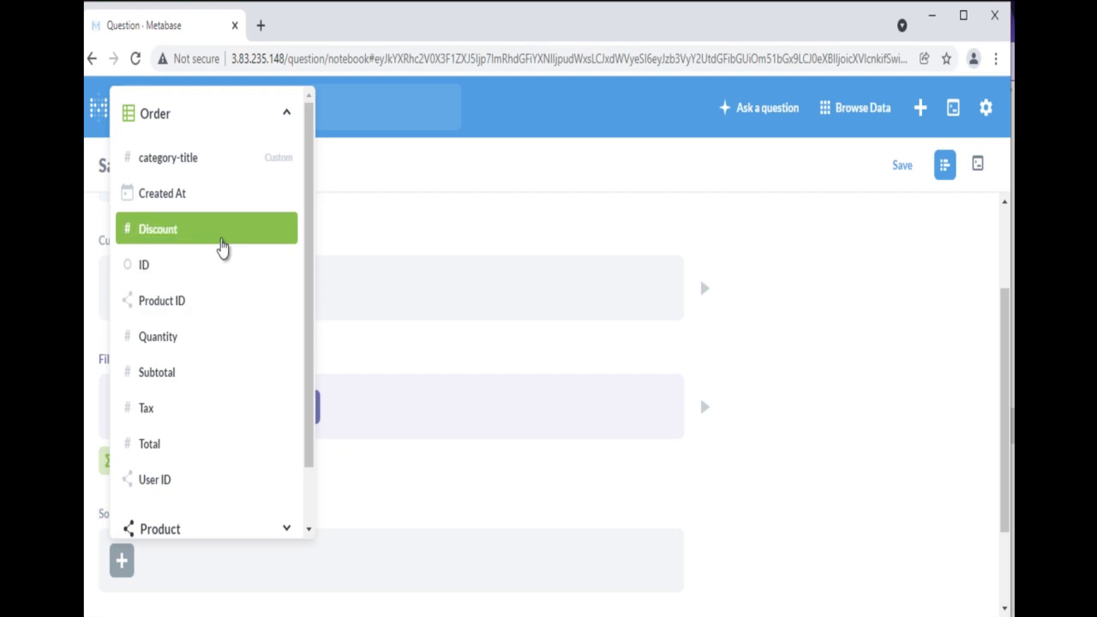
Add a sort on the orders and a row-limit step.
click(221, 247)
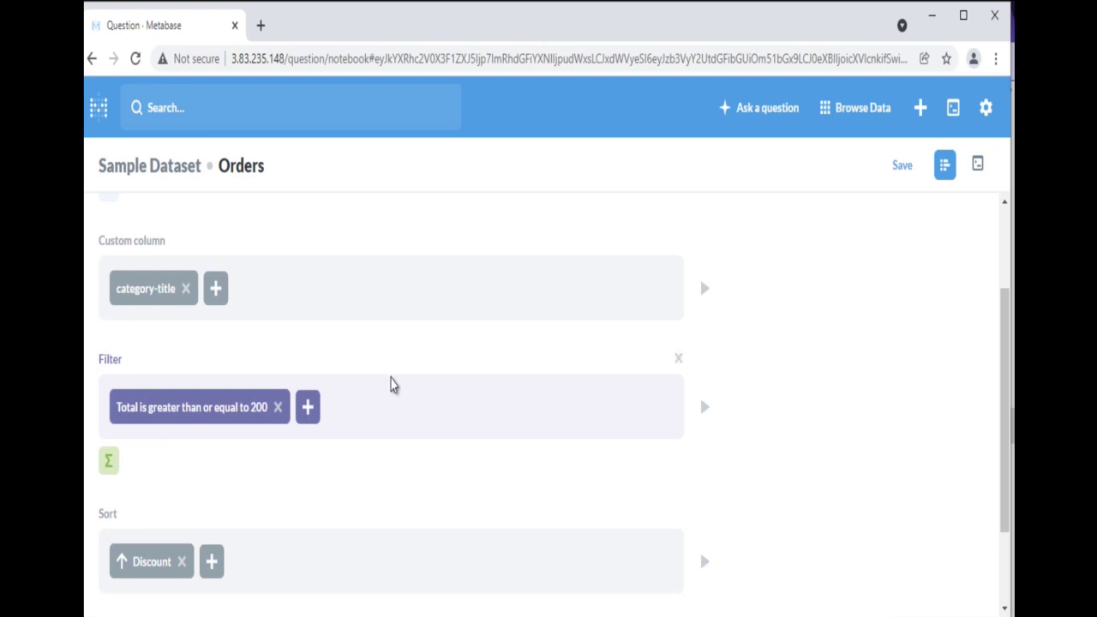
scroll(391, 385, down, 2)
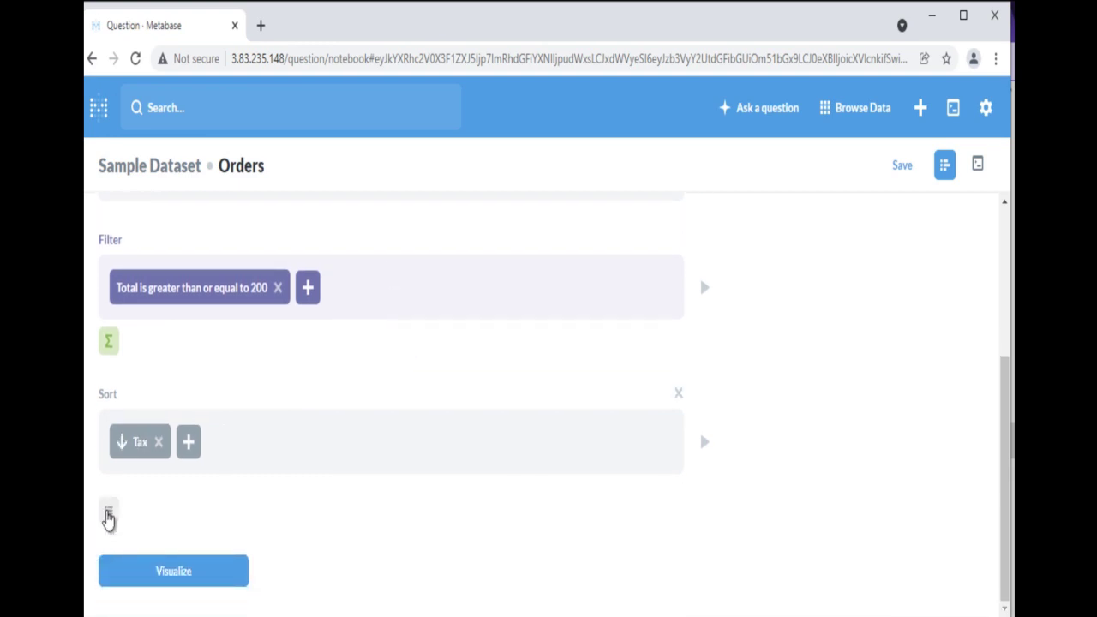
click(108, 516)
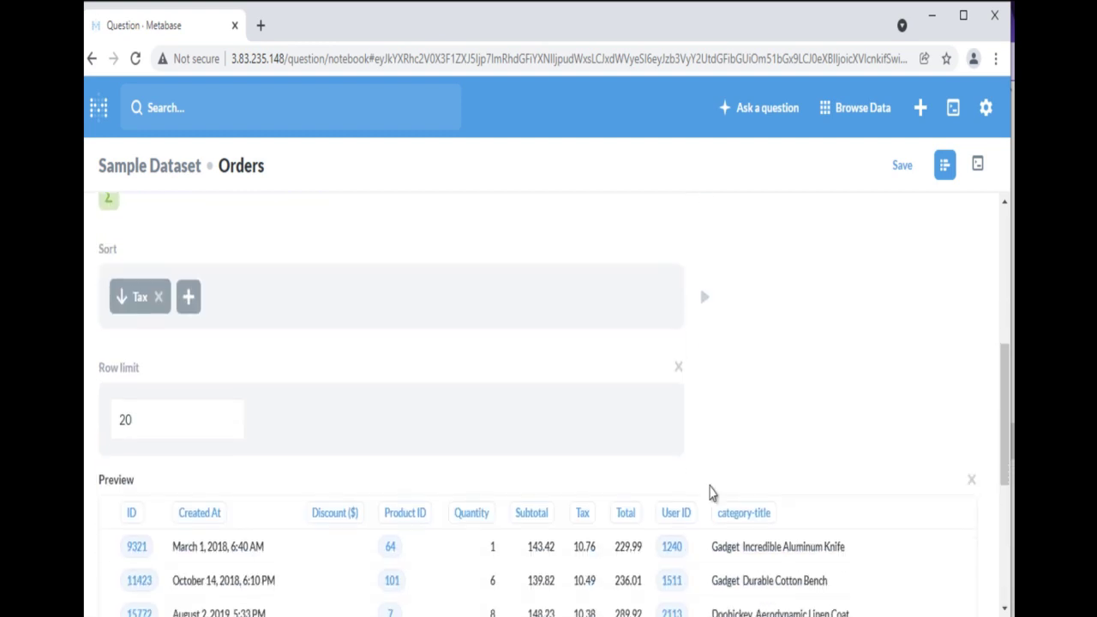
scroll(710, 493, down, 4)
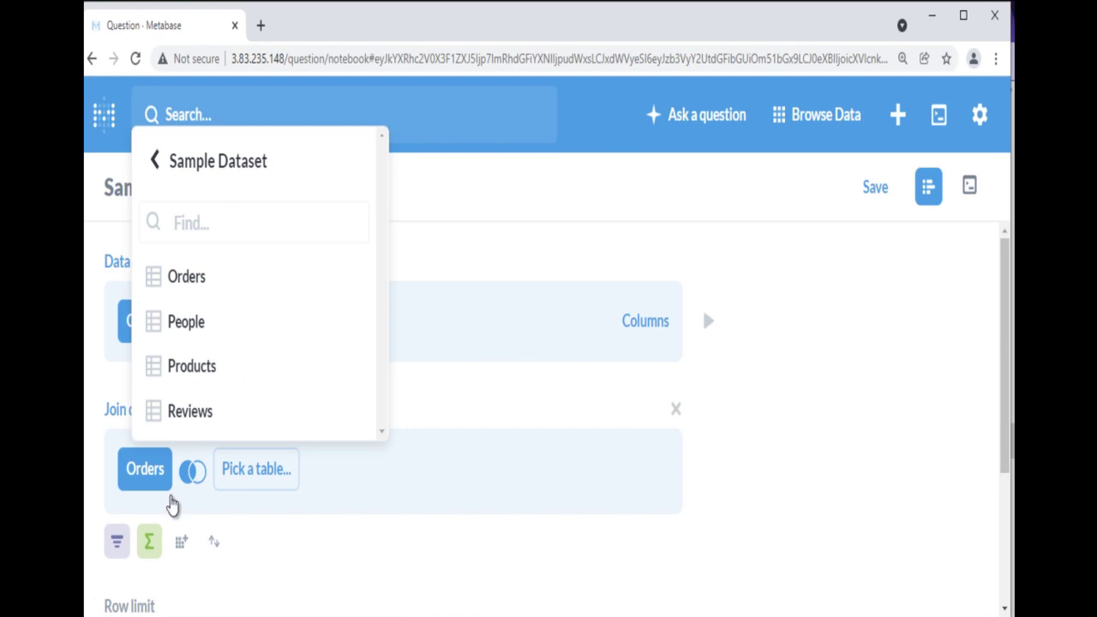
Join Products to Orders, keeping only Category, Created At, ID and Price columns.
click(230, 367)
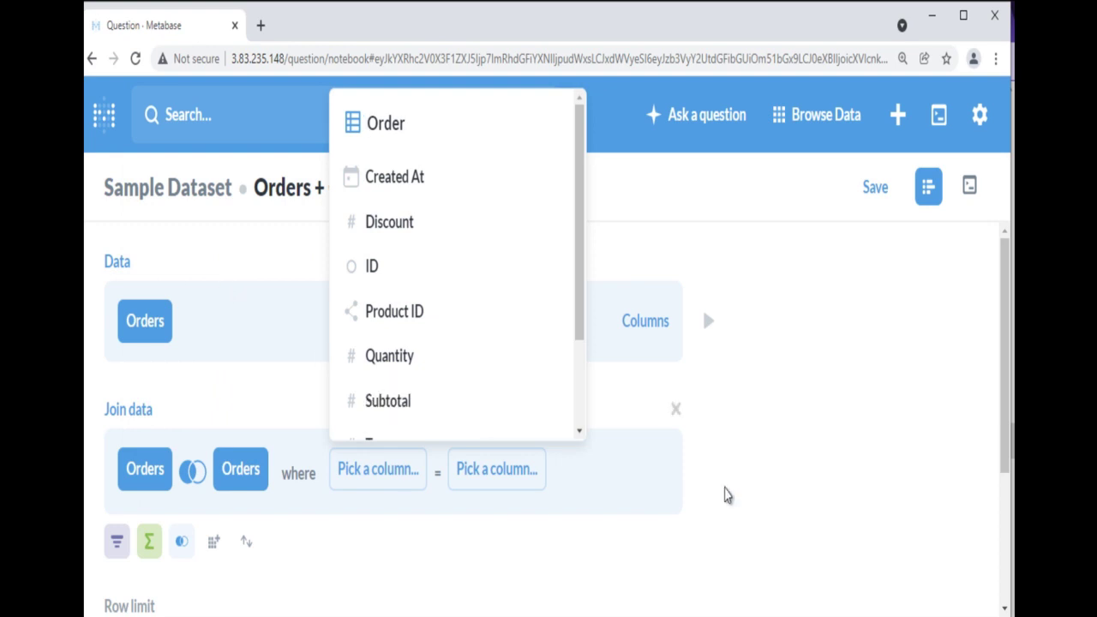
click(726, 496)
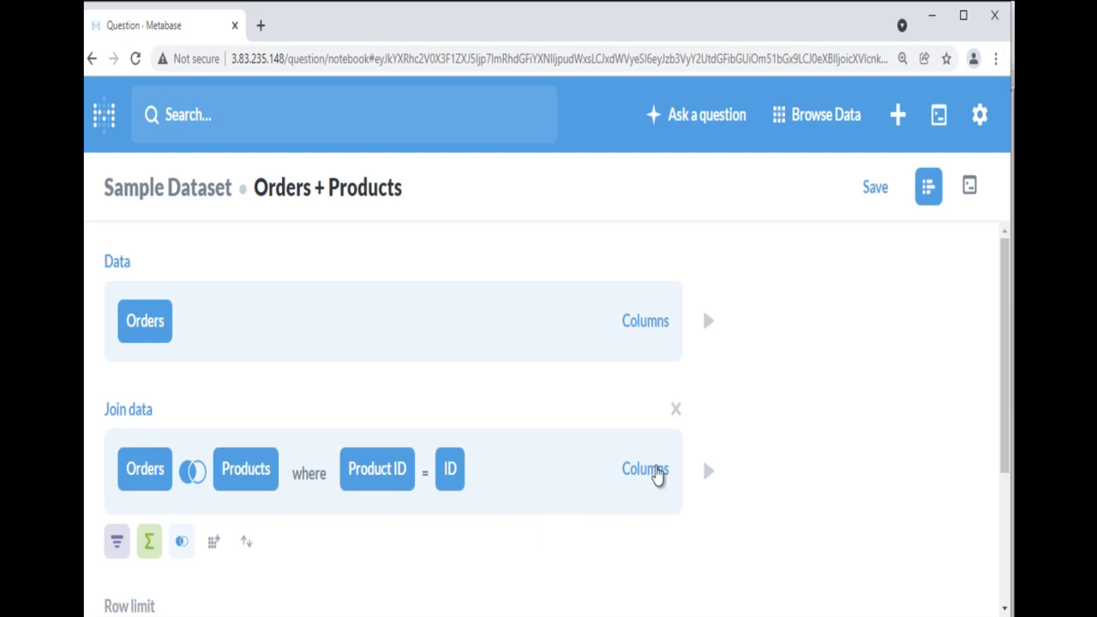
click(656, 474)
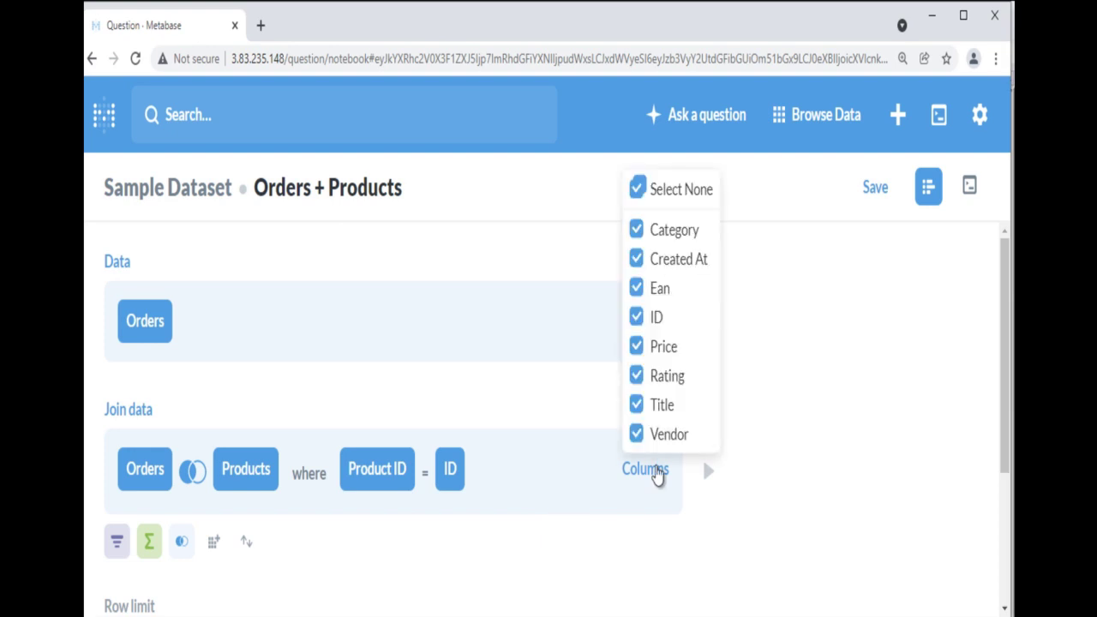
click(655, 434)
click(656, 405)
click(656, 376)
click(656, 288)
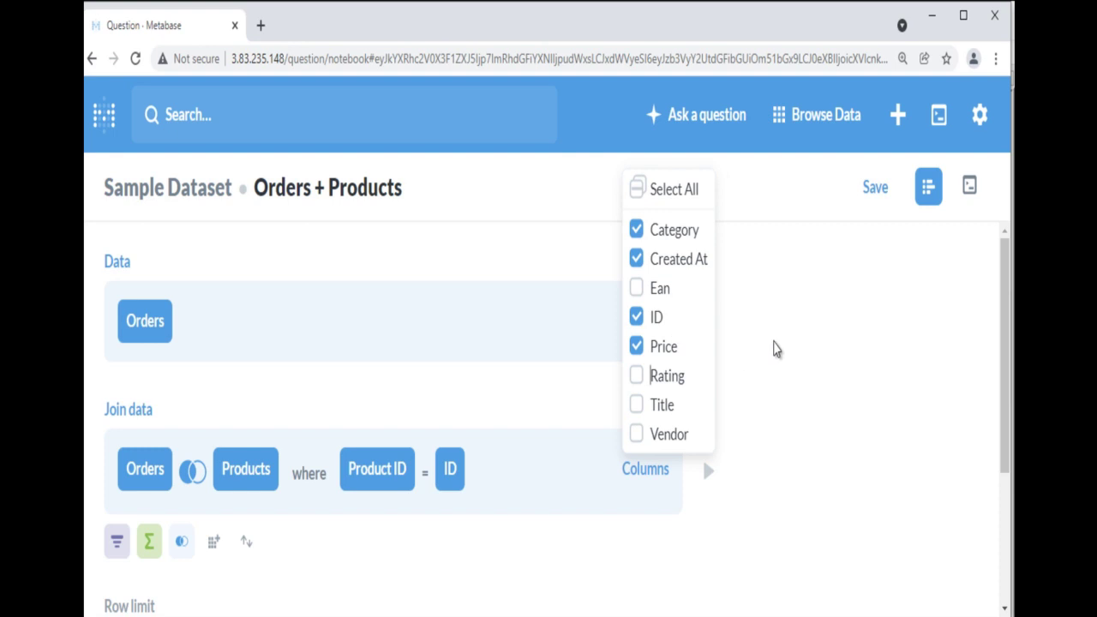
click(775, 349)
Inspect the Left, Right and Inner join type choices for the Products join.
scroll(775, 349, down, 2)
click(192, 331)
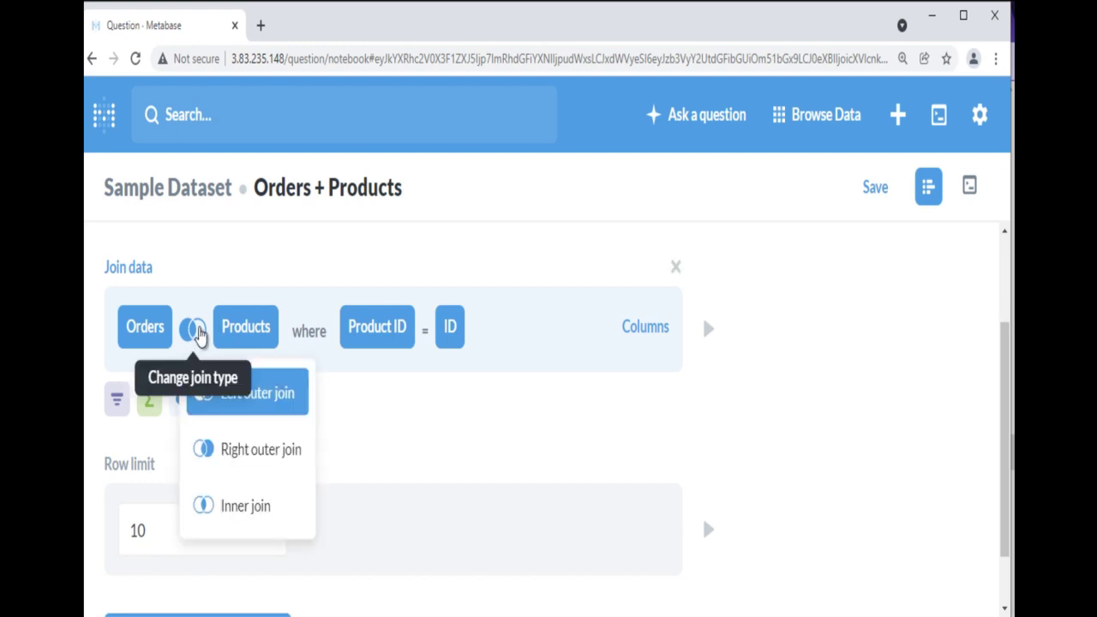
click(198, 333)
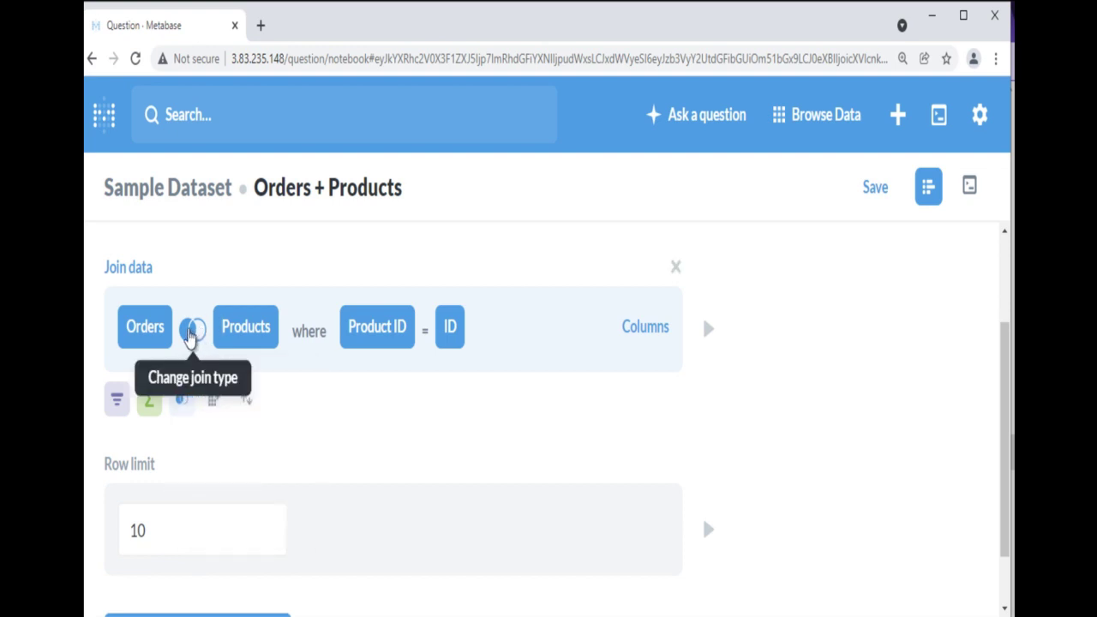
click(191, 336)
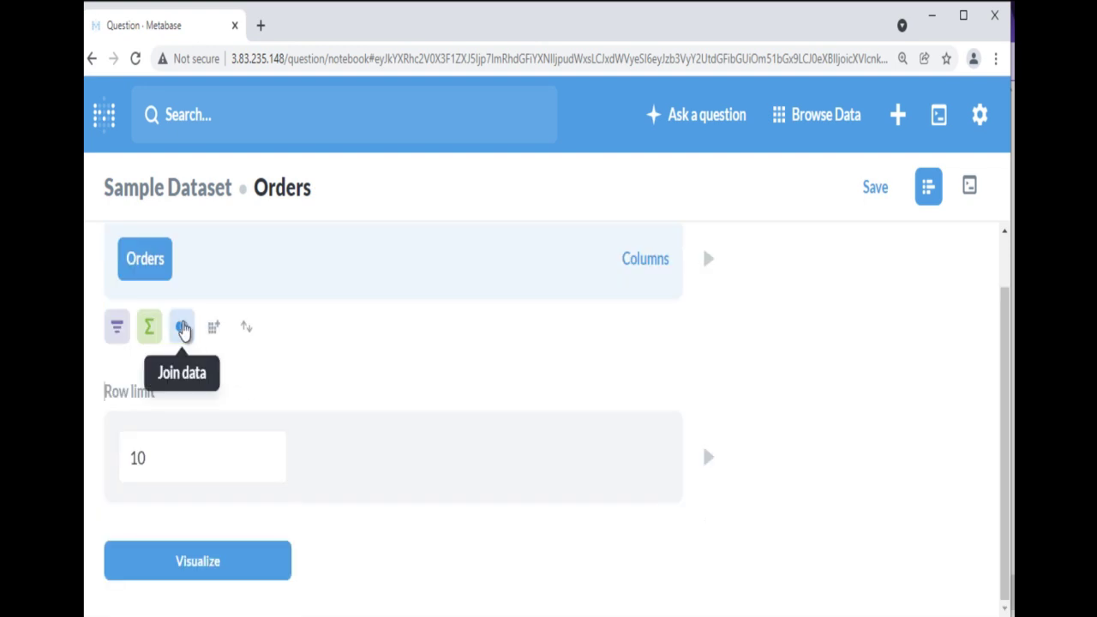
View the SQL generated for the Orders question.
click(183, 327)
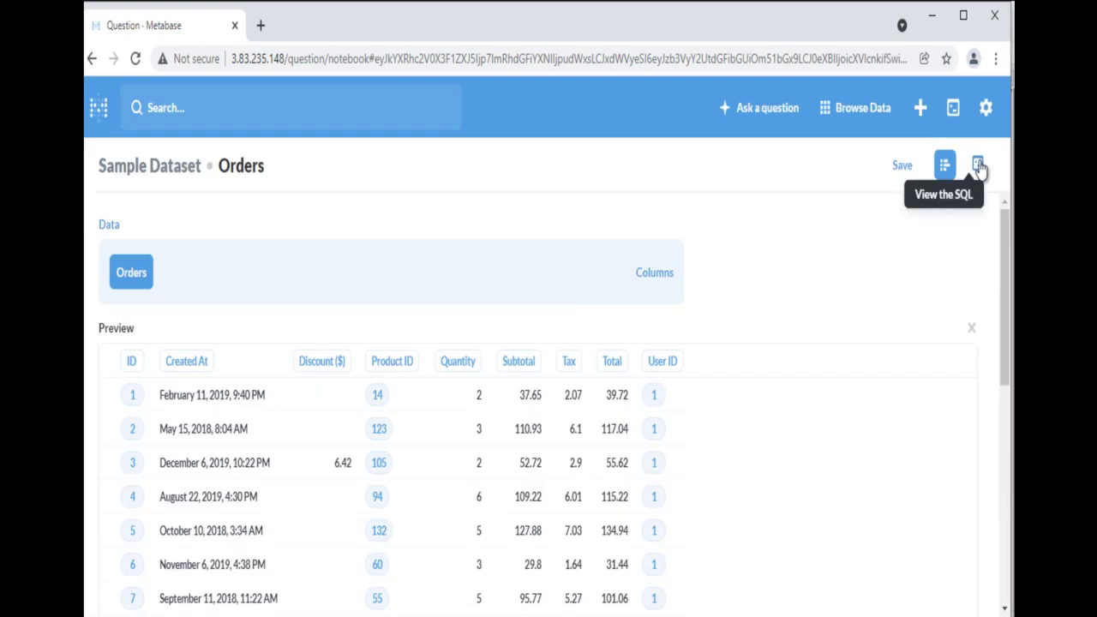
click(979, 166)
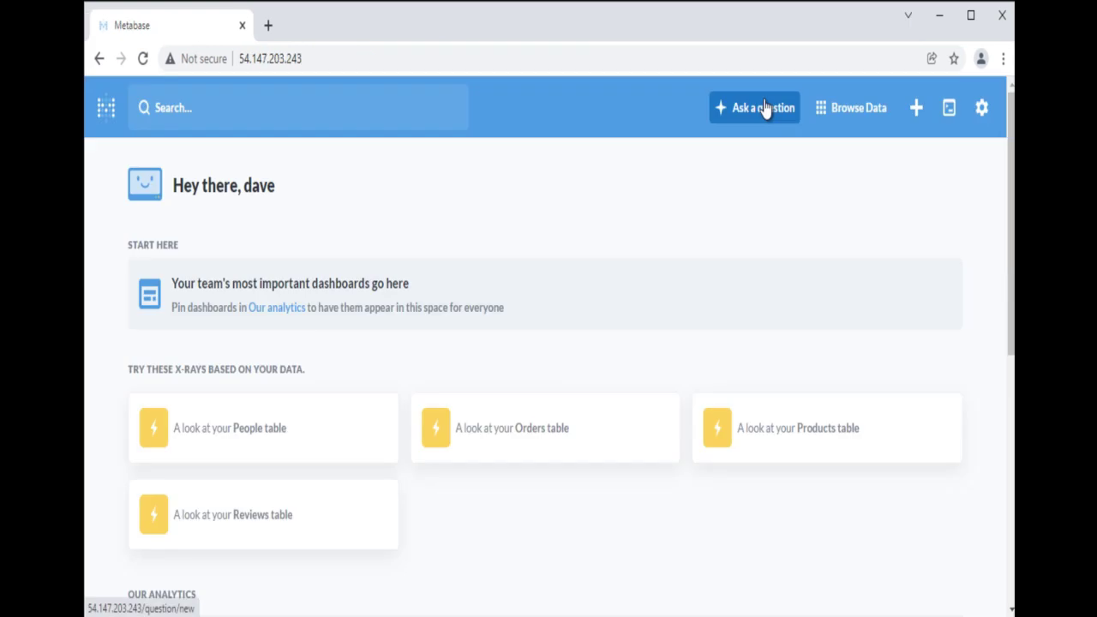
Start a new custom question on Sample Dataset > Orders and begin joining Products.
click(767, 108)
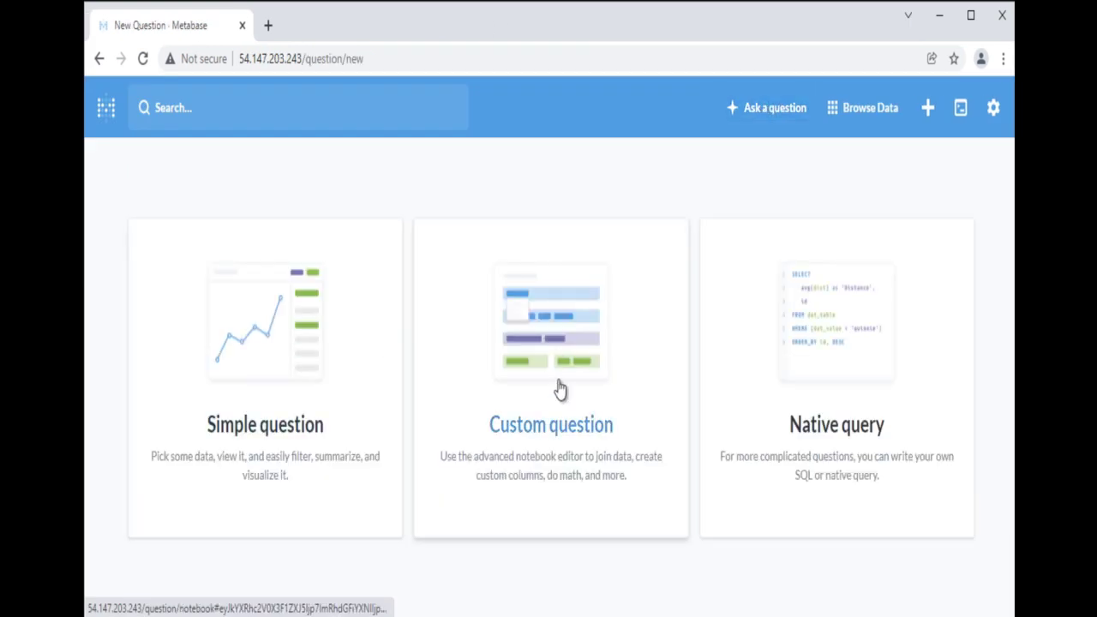
click(558, 361)
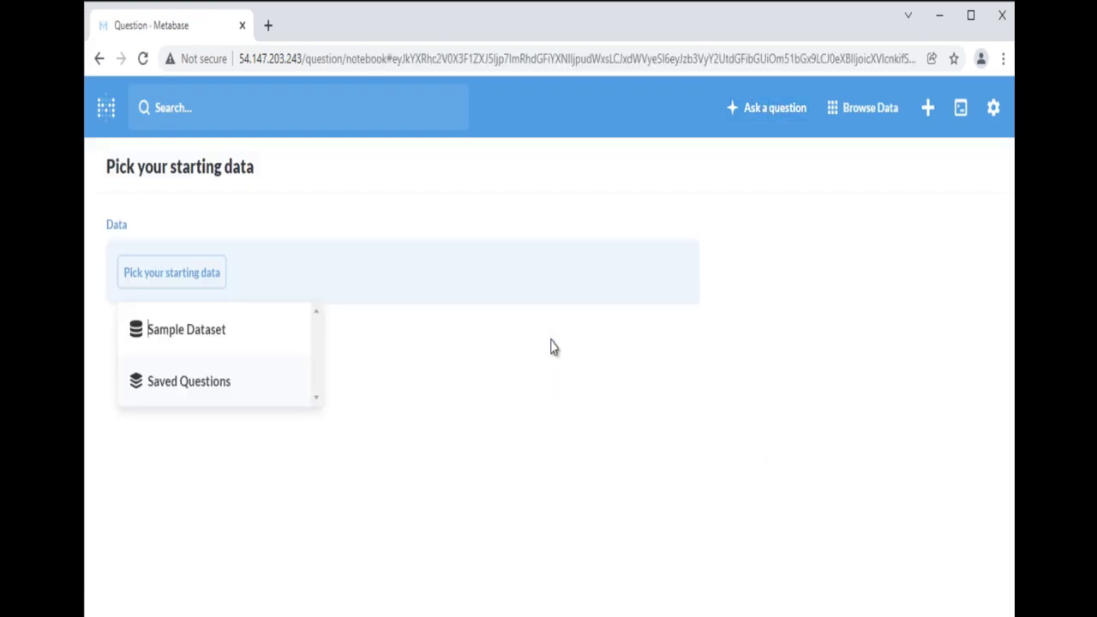
click(220, 335)
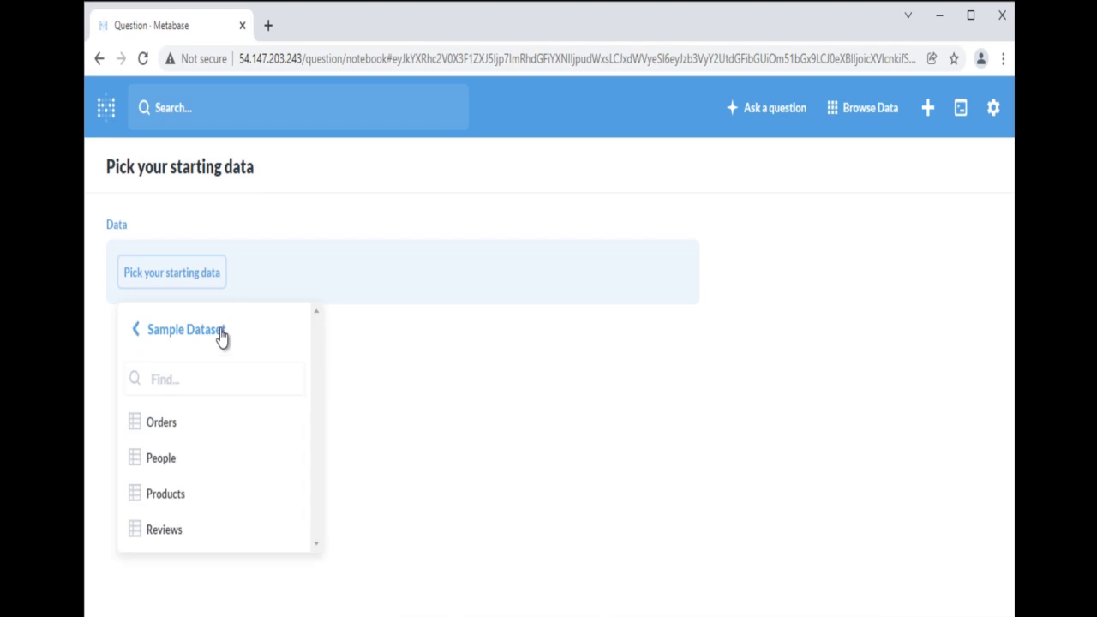
click(182, 434)
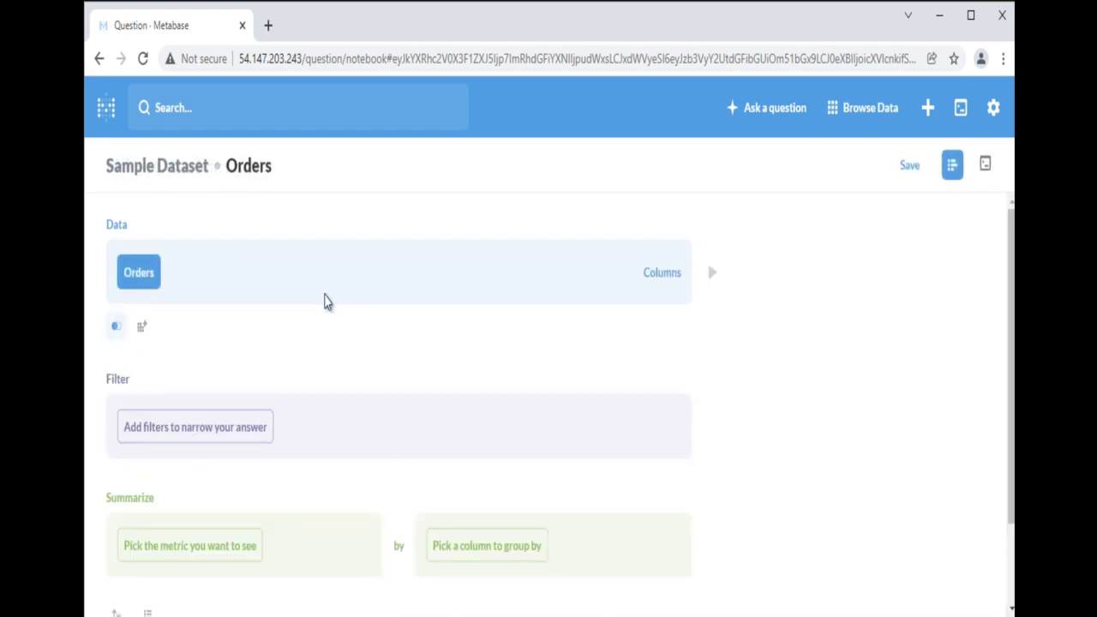
click(116, 327)
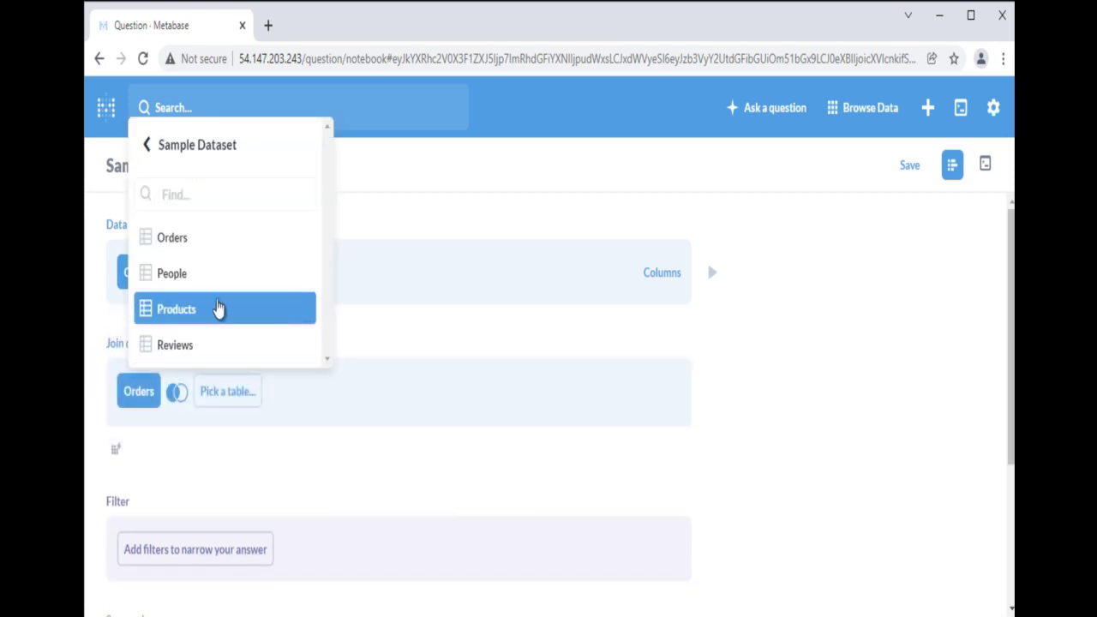
click(204, 308)
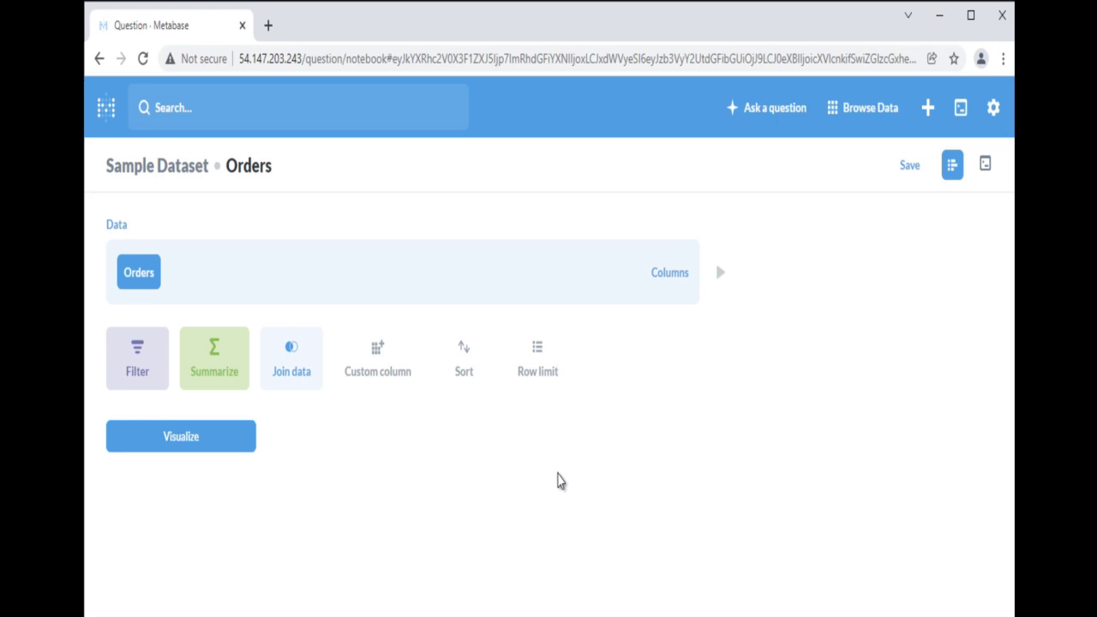
Open the Sample Dataset table's field list in the data reference.
click(881, 123)
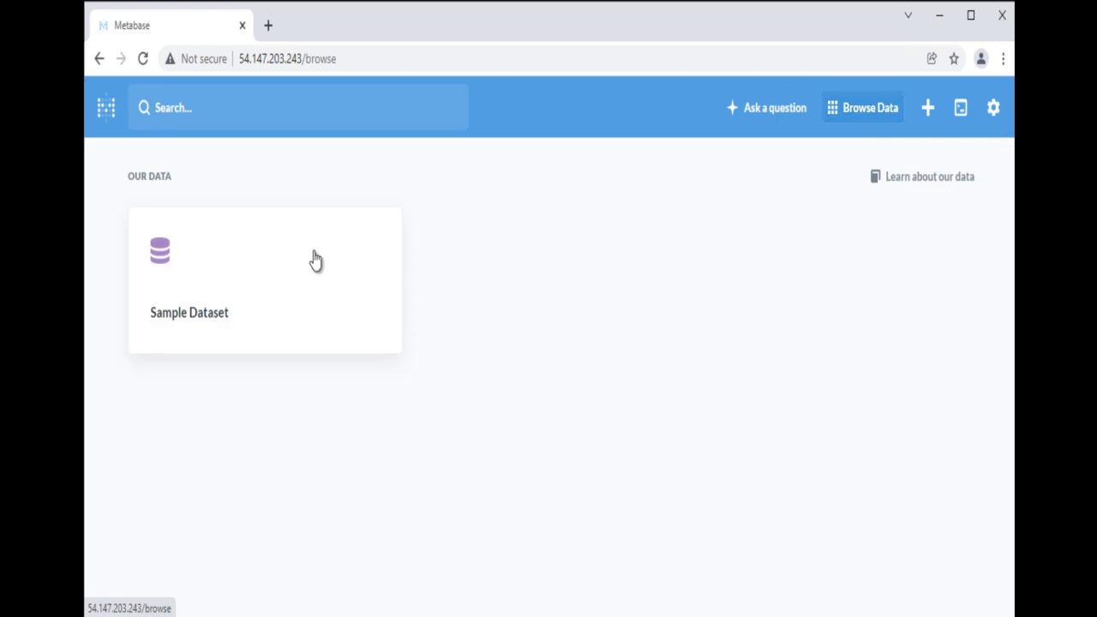
click(220, 312)
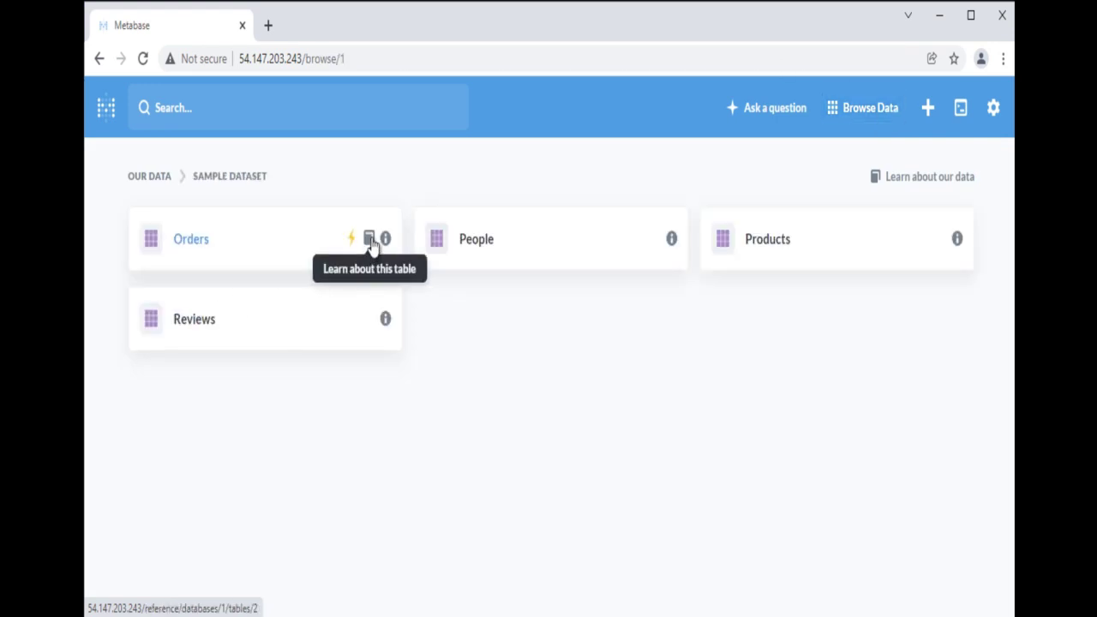
click(370, 243)
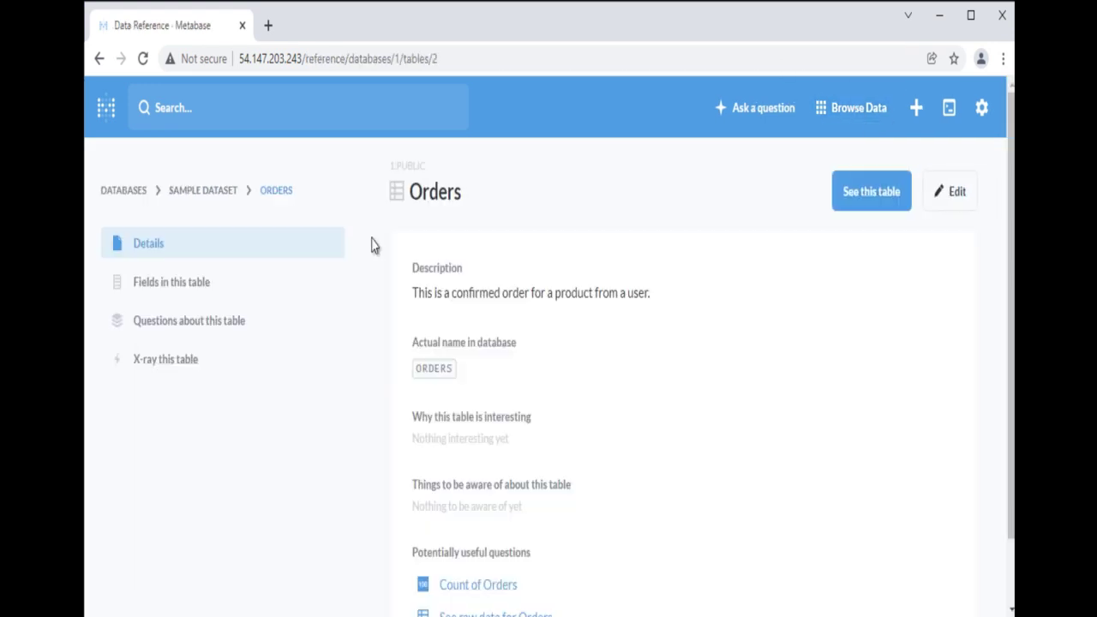
click(245, 295)
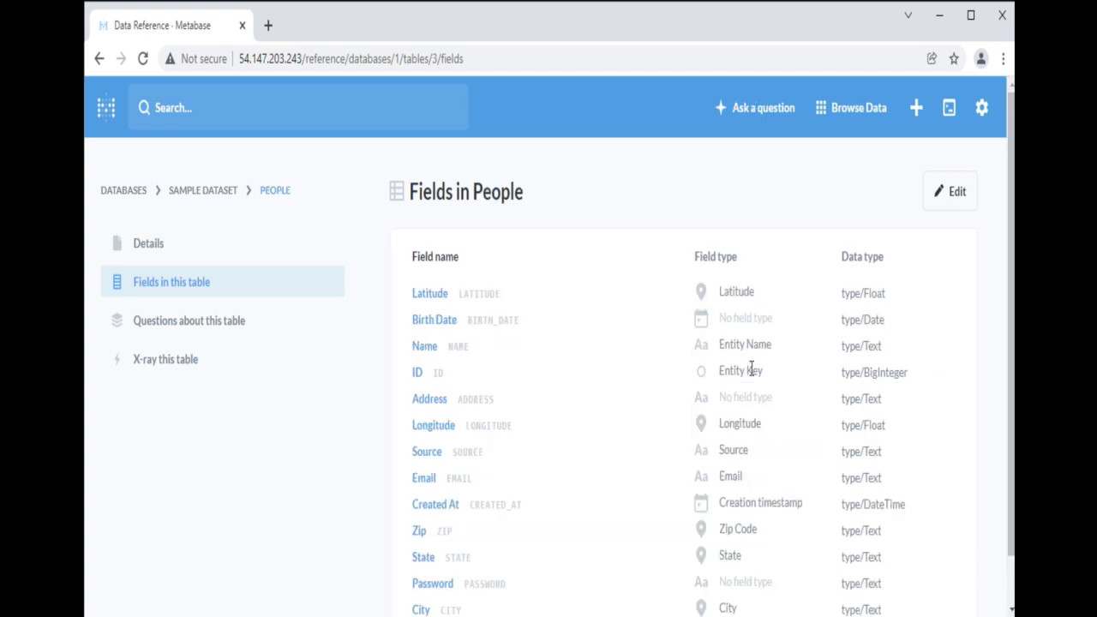
Confirm ID is the Entity Key field, then begin a join in the Orders notebook.
drag(767, 374, 688, 363)
drag(459, 369, 406, 384)
scroll(590, 447, down, 1)
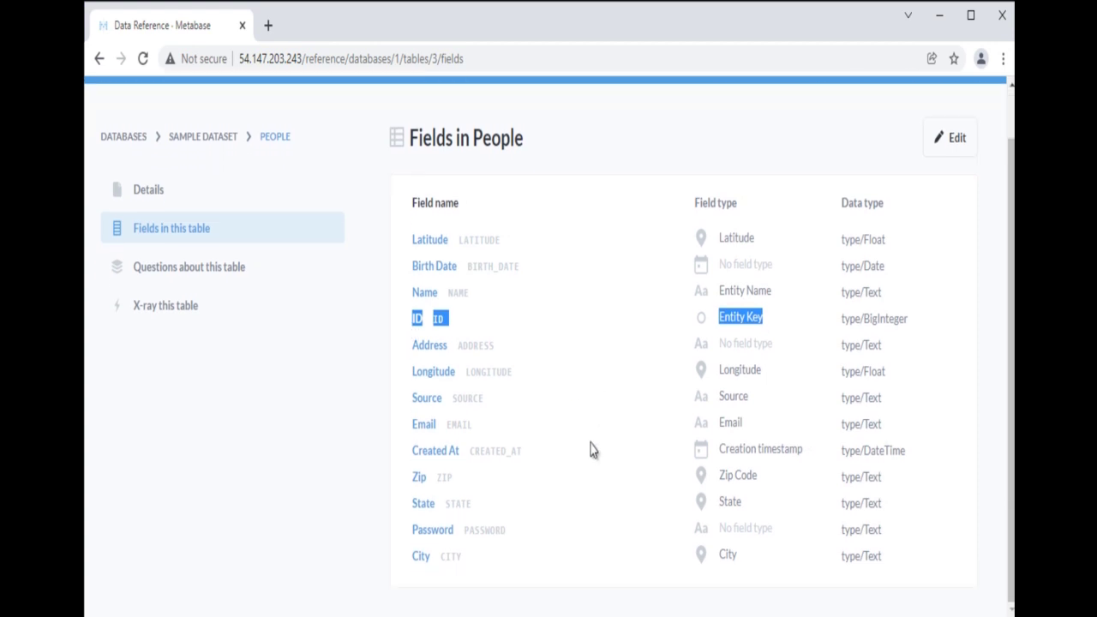
scroll(591, 450, up, 1)
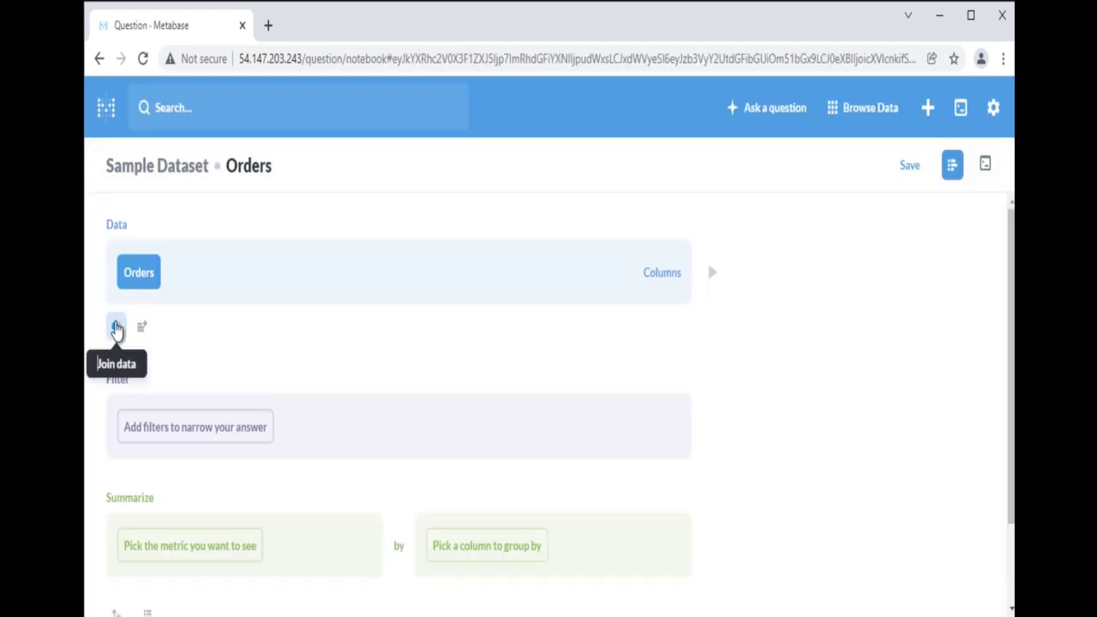
click(117, 329)
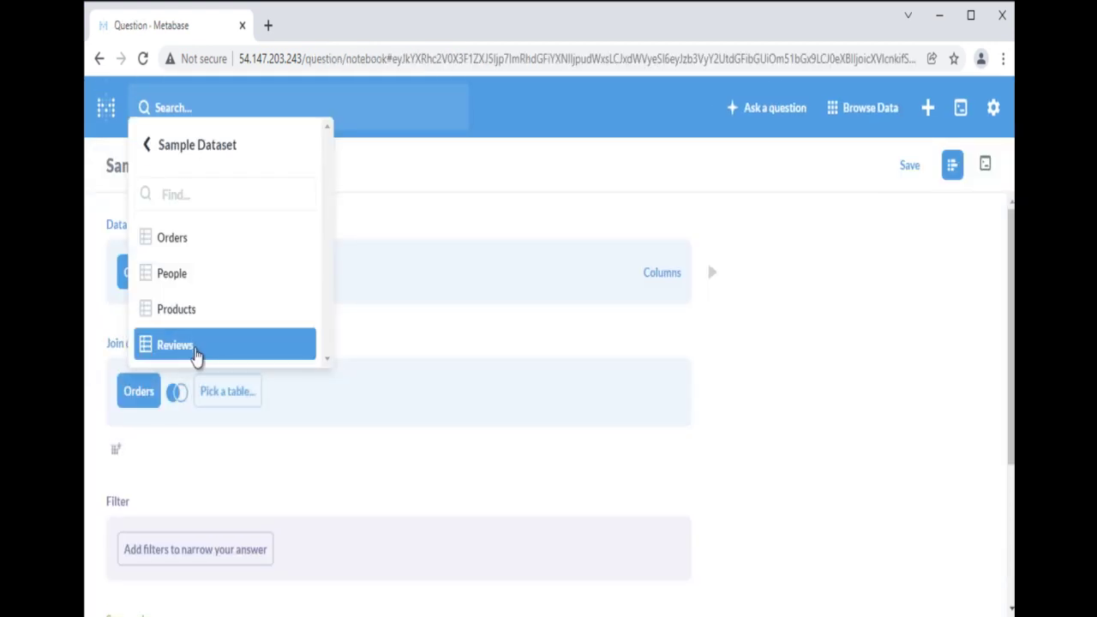
Join Reviews to Orders and view the Reviews fields, where Product ID is a foreign key.
click(189, 347)
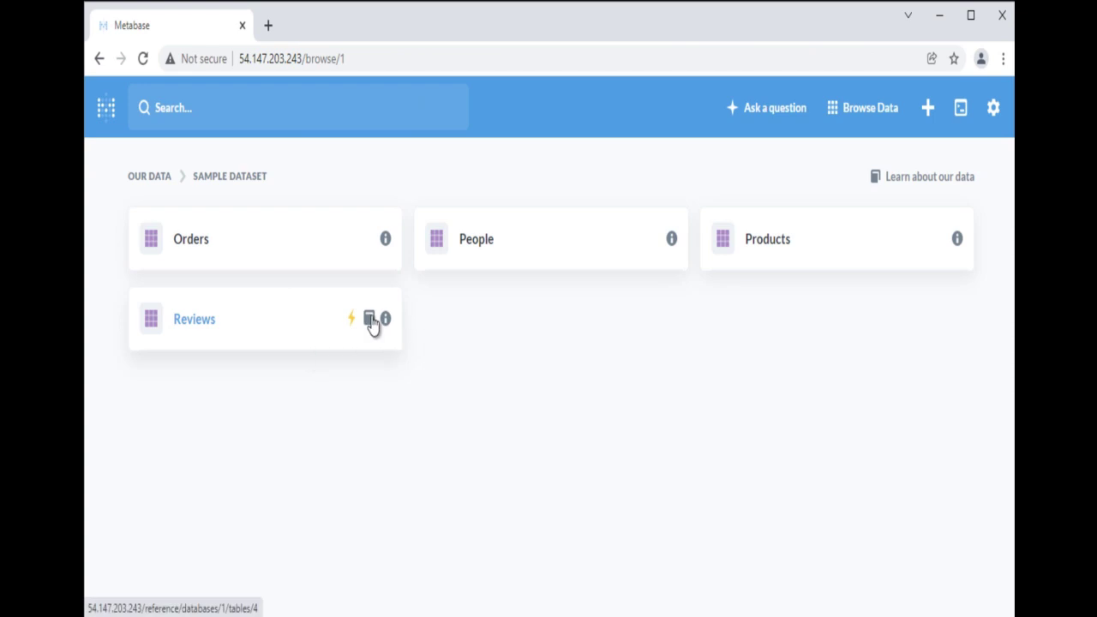
click(372, 322)
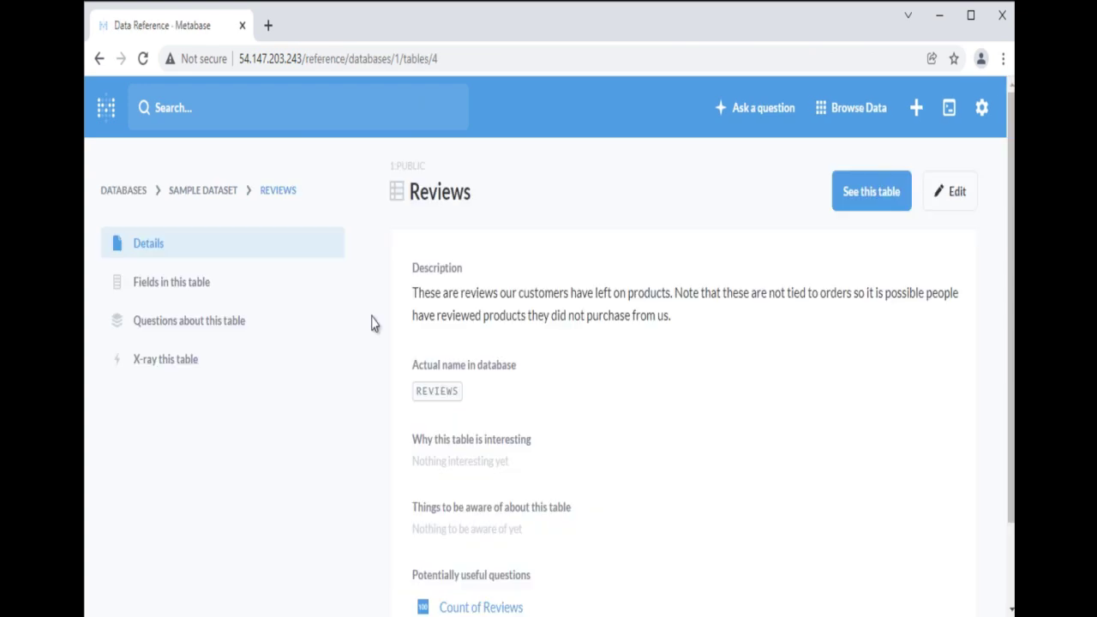
click(218, 290)
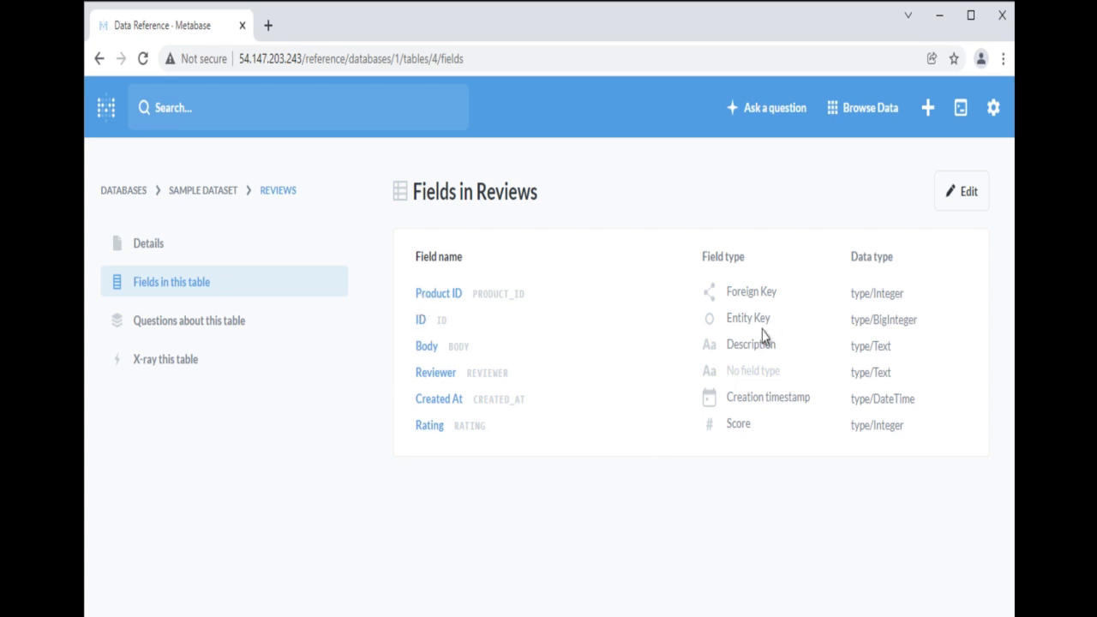
Start a custom question on Sample Dataset Orders and join the Products table.
click(776, 109)
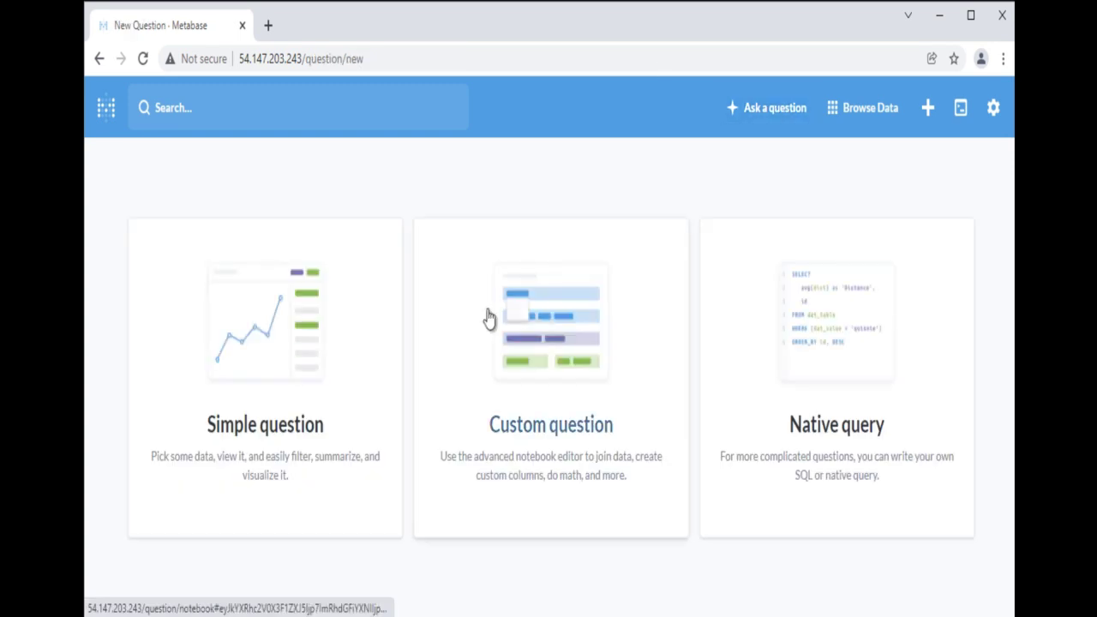
click(519, 324)
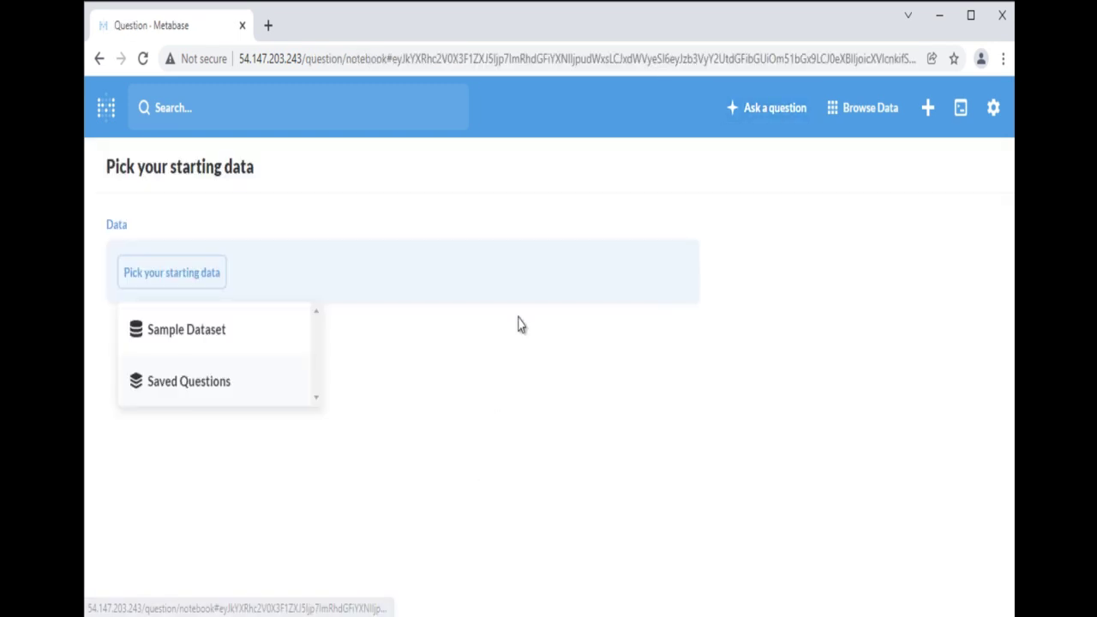
click(258, 328)
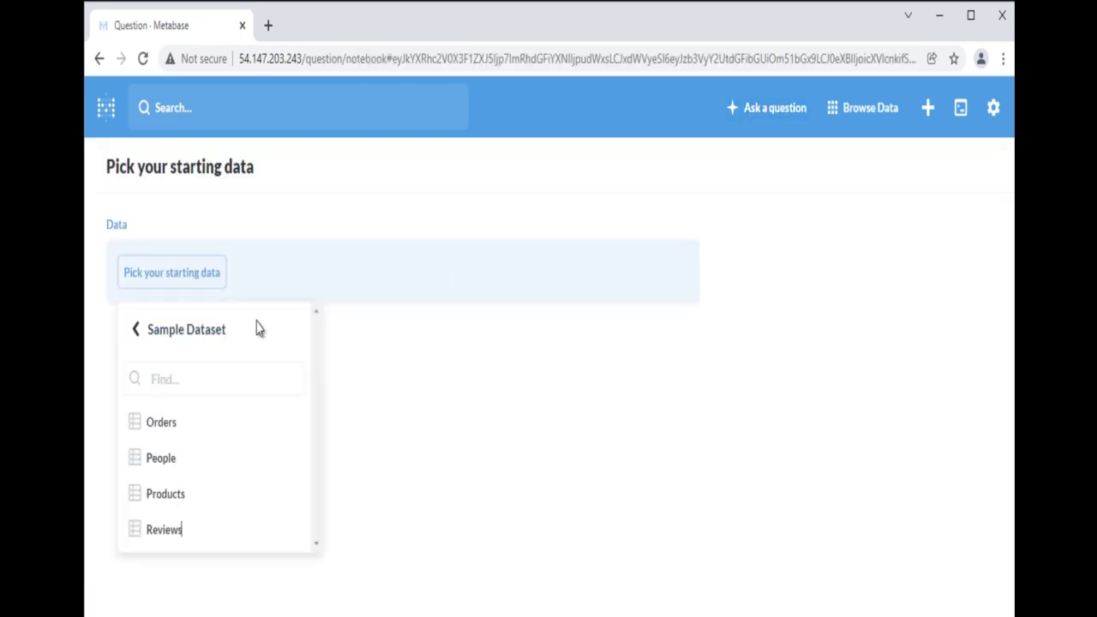
click(161, 422)
click(116, 326)
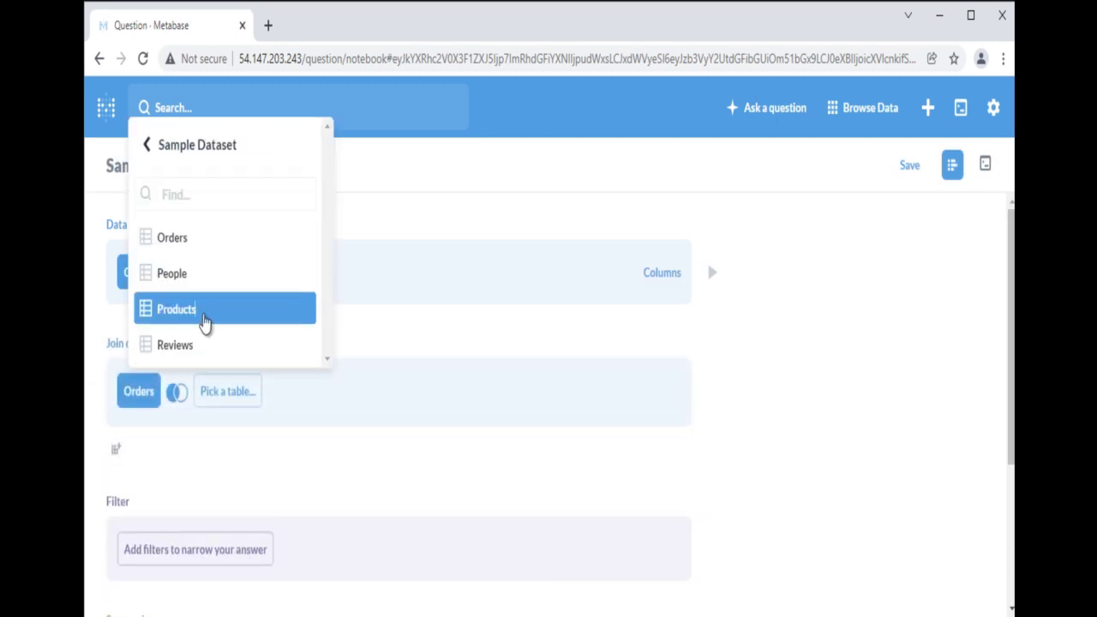
click(203, 317)
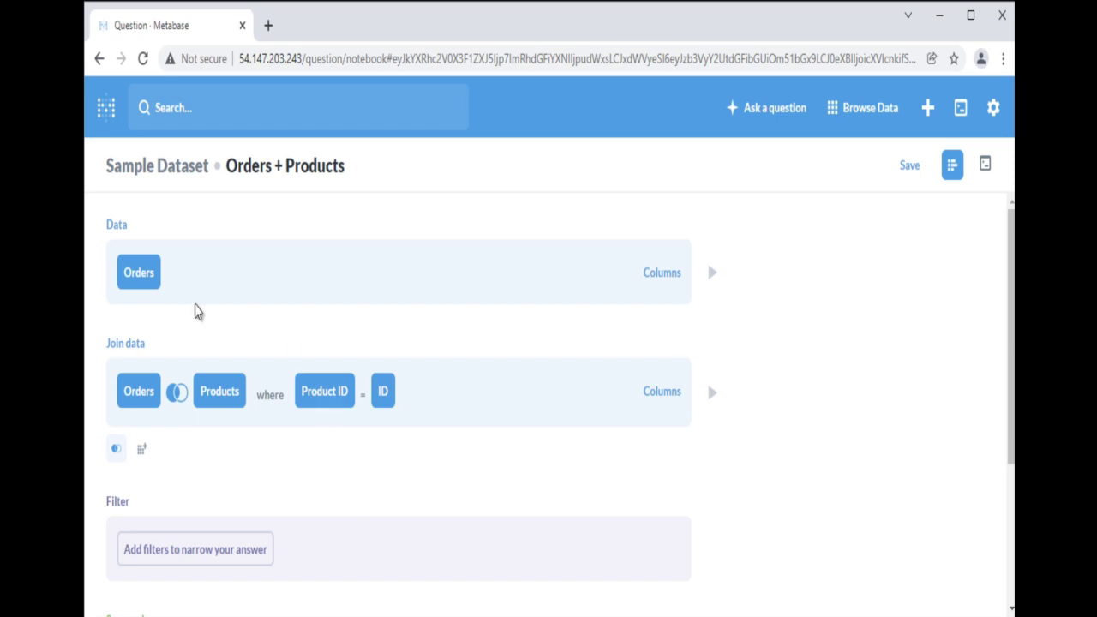
Join Reviews as a second table, matching Product ID to the review's Product ID.
click(116, 448)
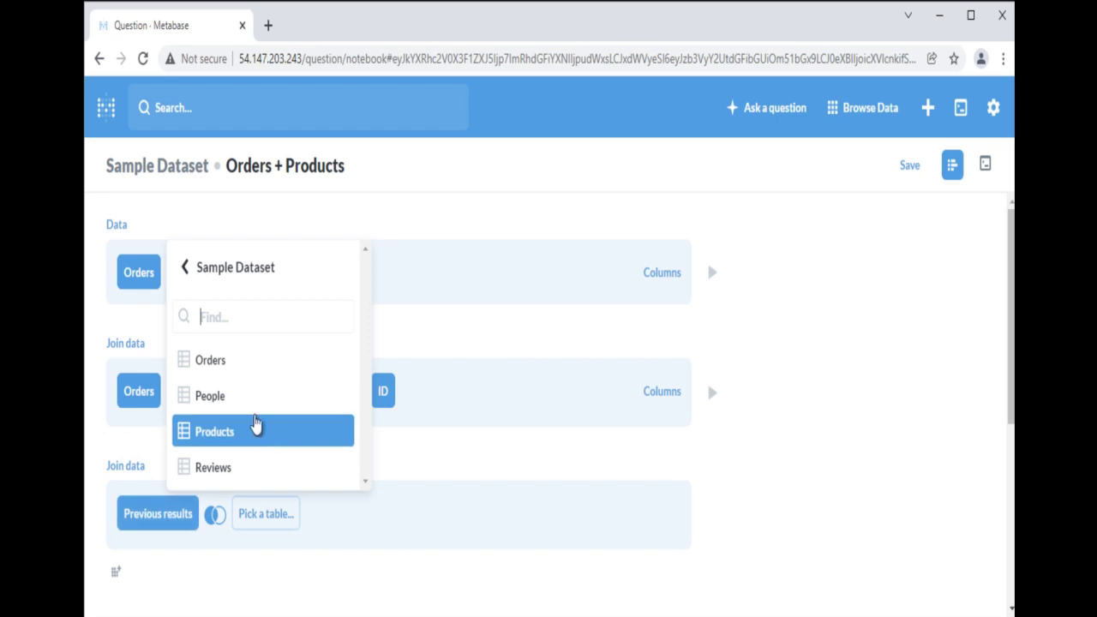
click(223, 469)
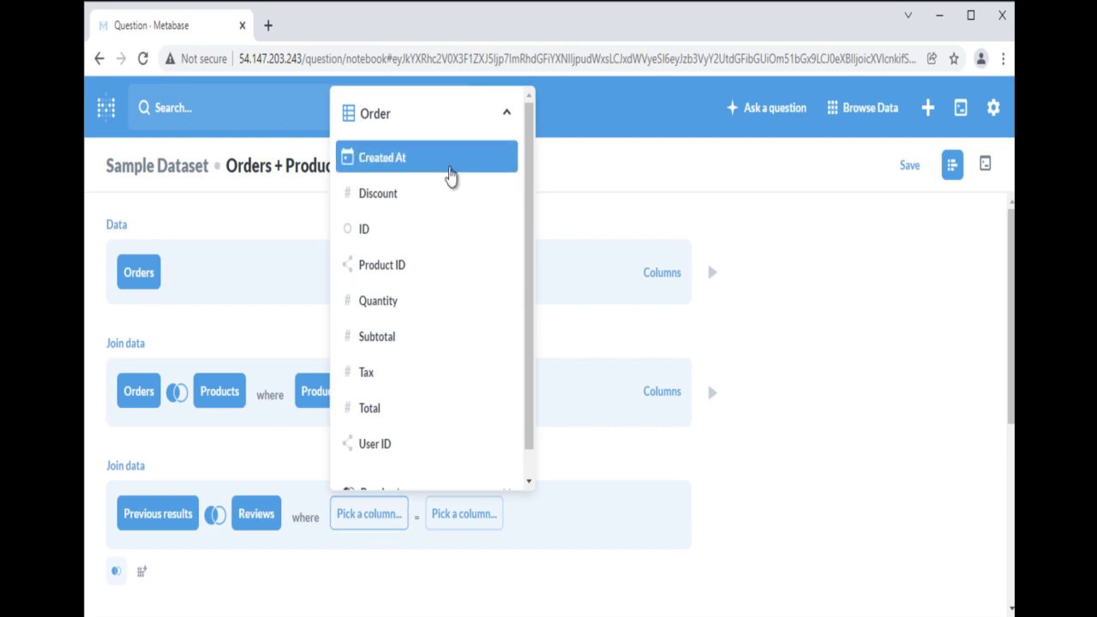
scroll(439, 343, down, 1)
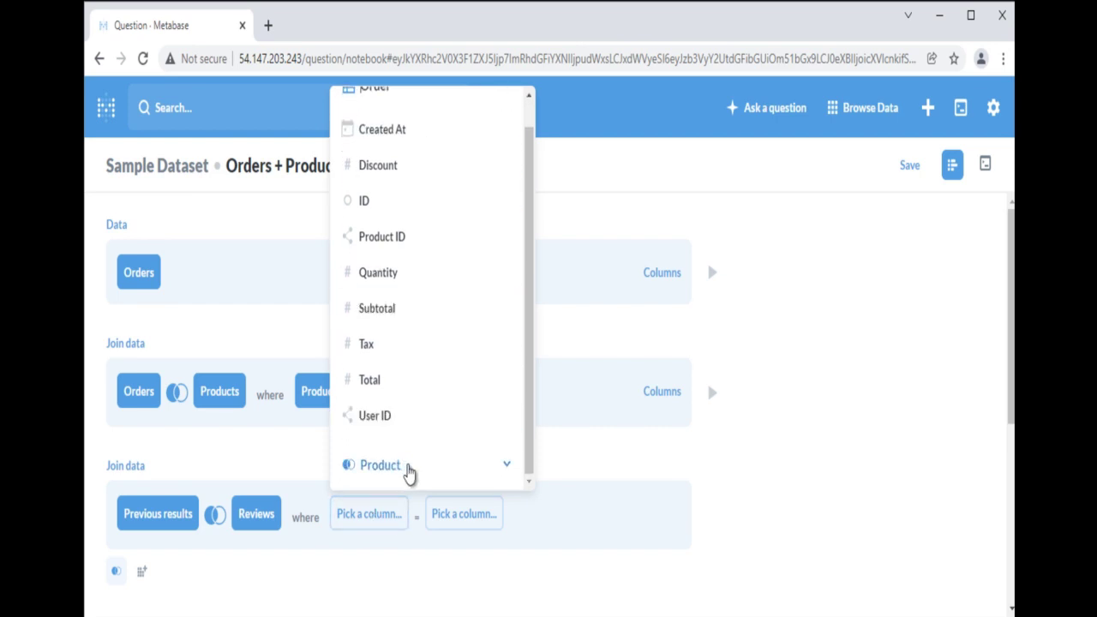
click(405, 470)
click(393, 325)
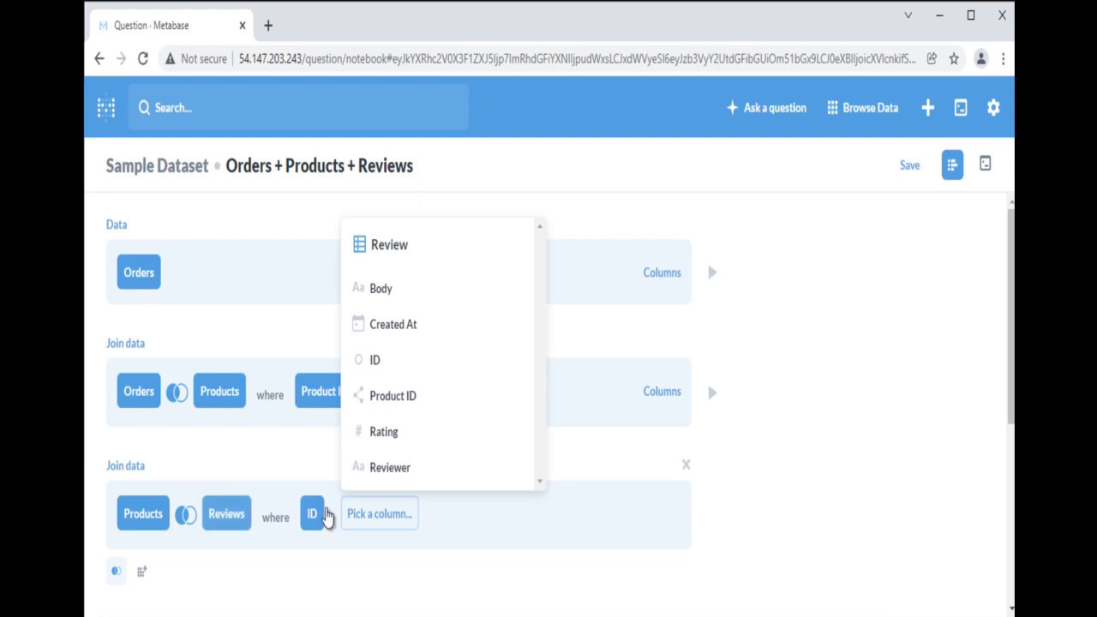
click(390, 512)
click(390, 513)
click(402, 396)
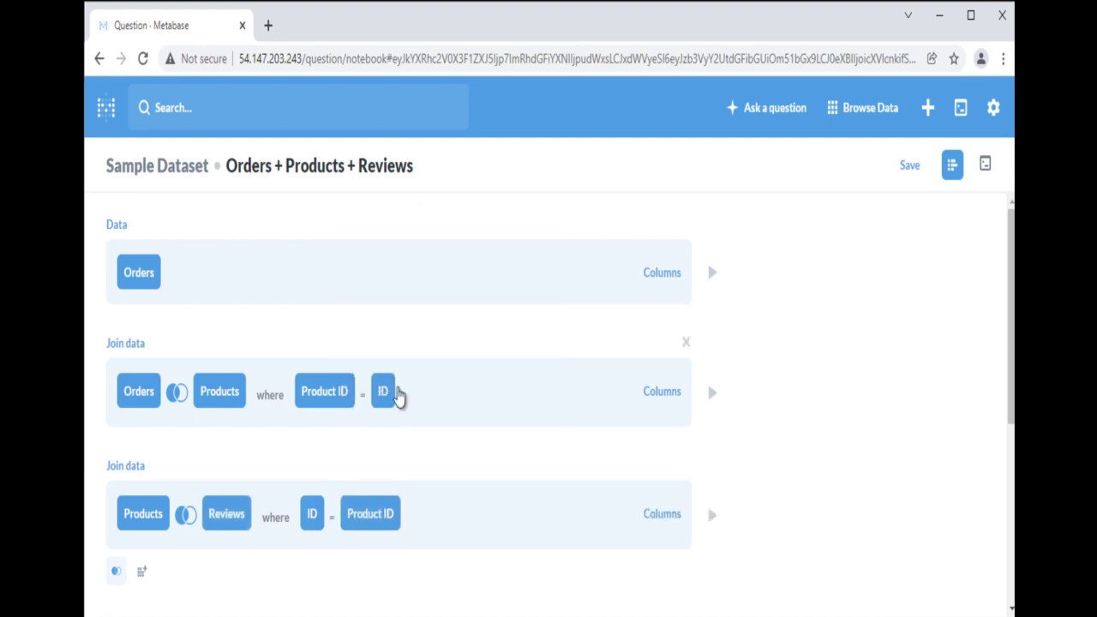
scroll(475, 523, down, 5)
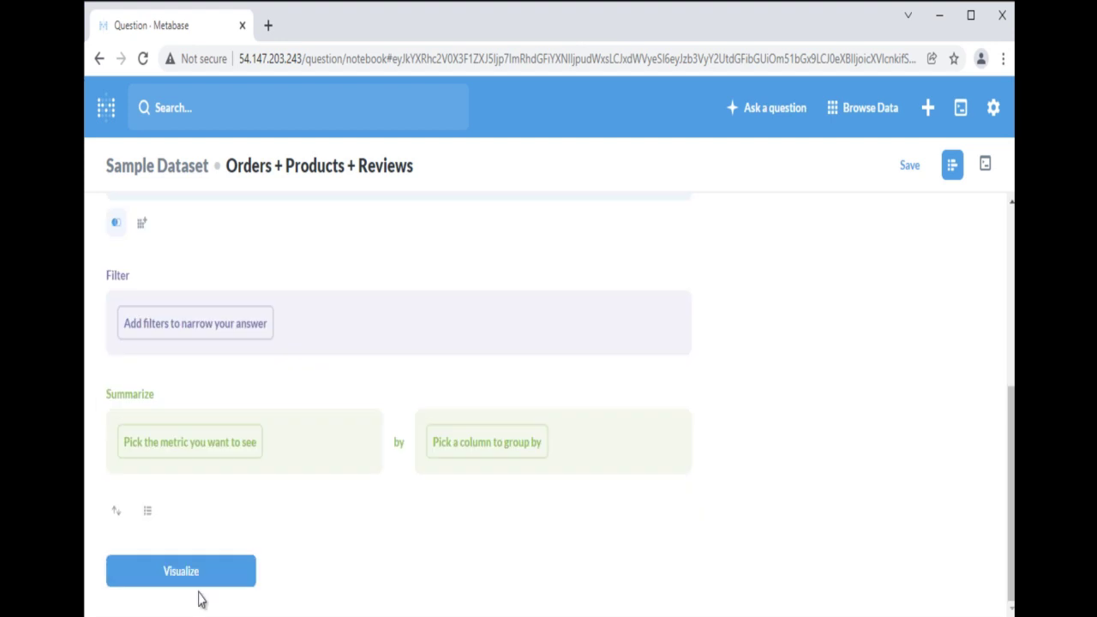
click(191, 575)
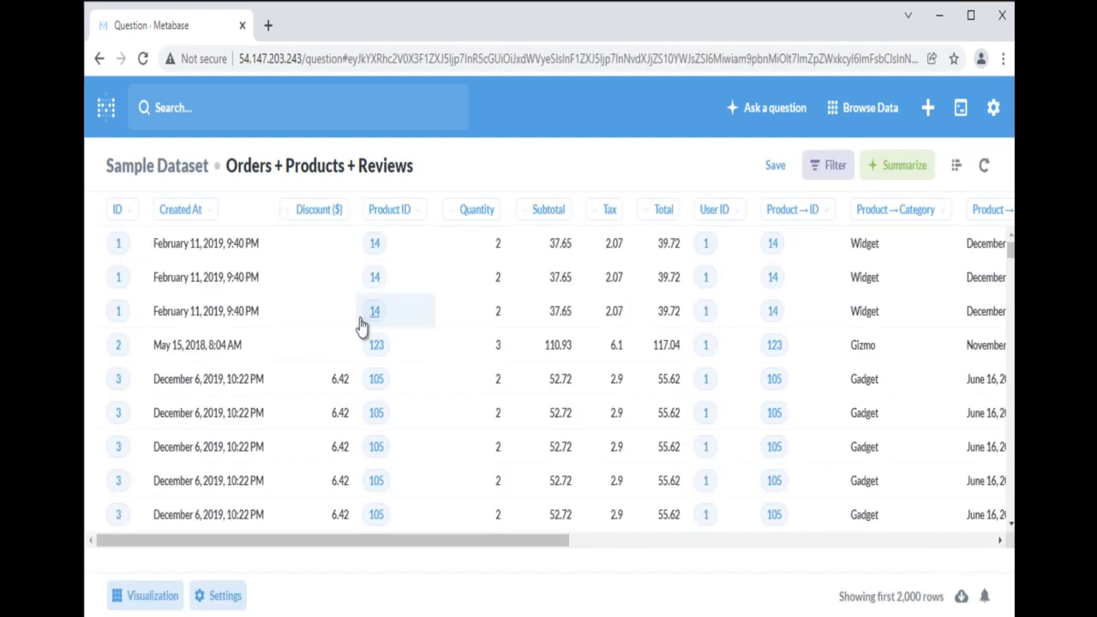
drag(205, 547, 421, 540)
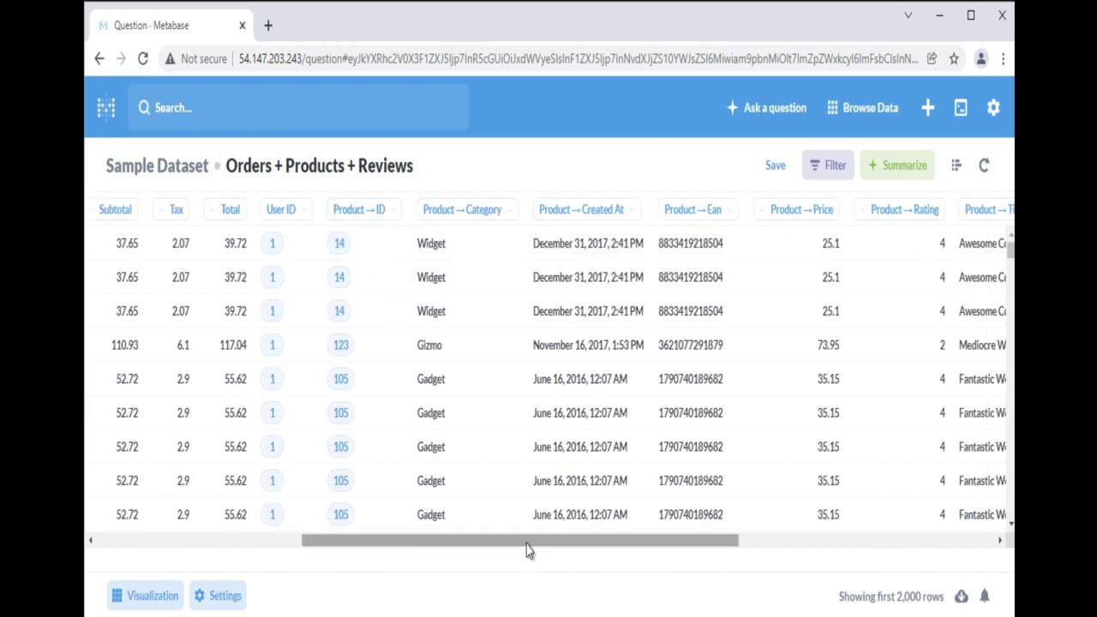
drag(526, 544, 733, 537)
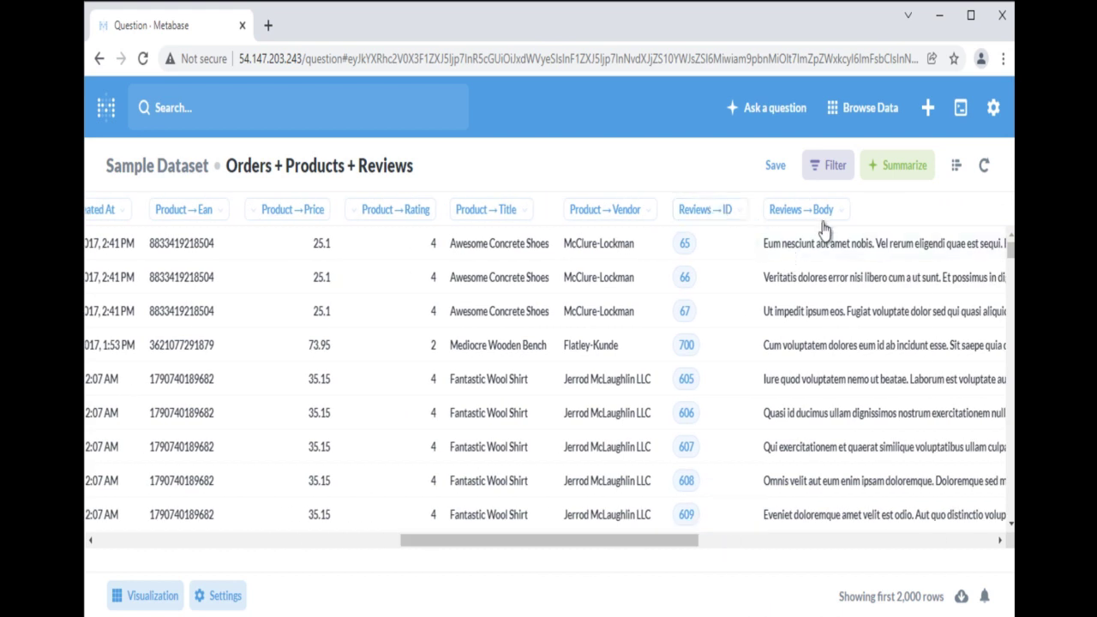
click(956, 166)
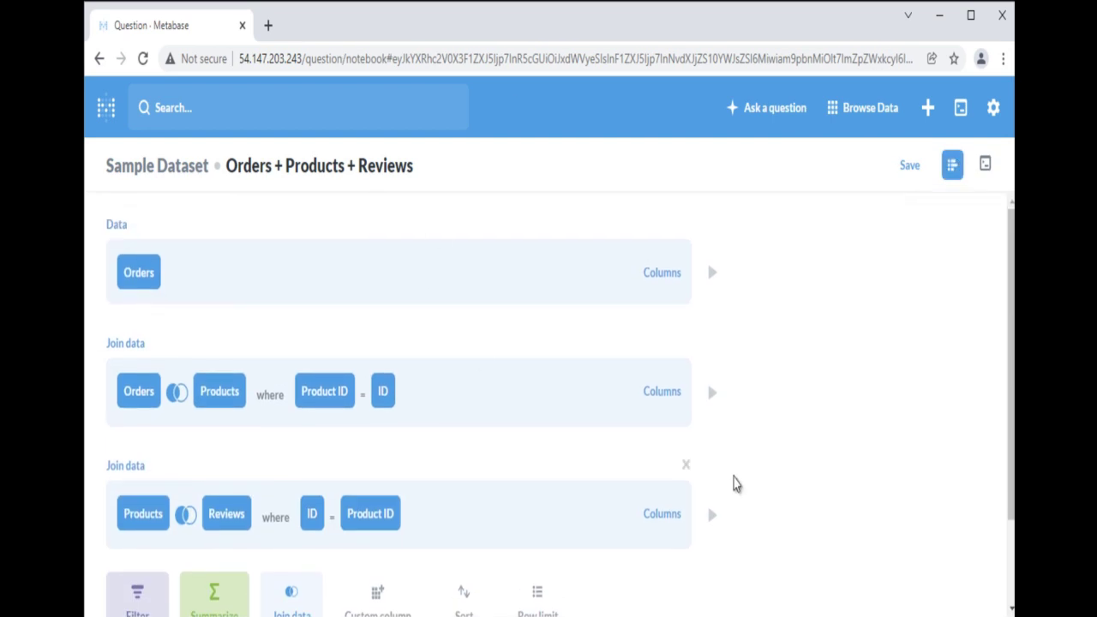
Remove Ean, Rating and Vendor from the Products join columns and visualize the results.
click(664, 391)
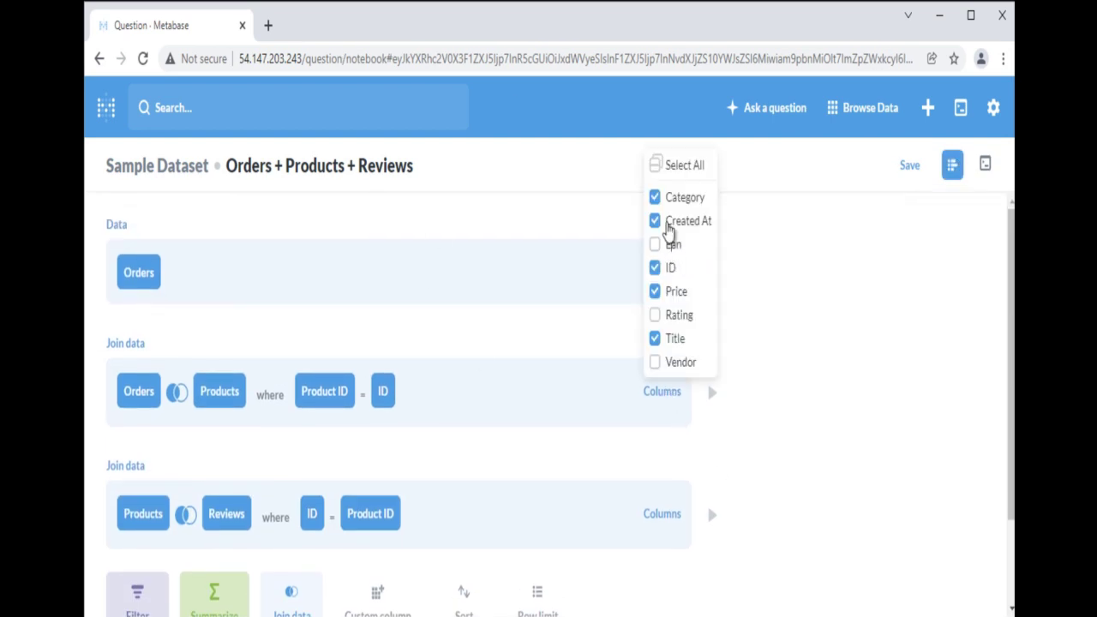
scroll(730, 397, down, 2)
click(214, 583)
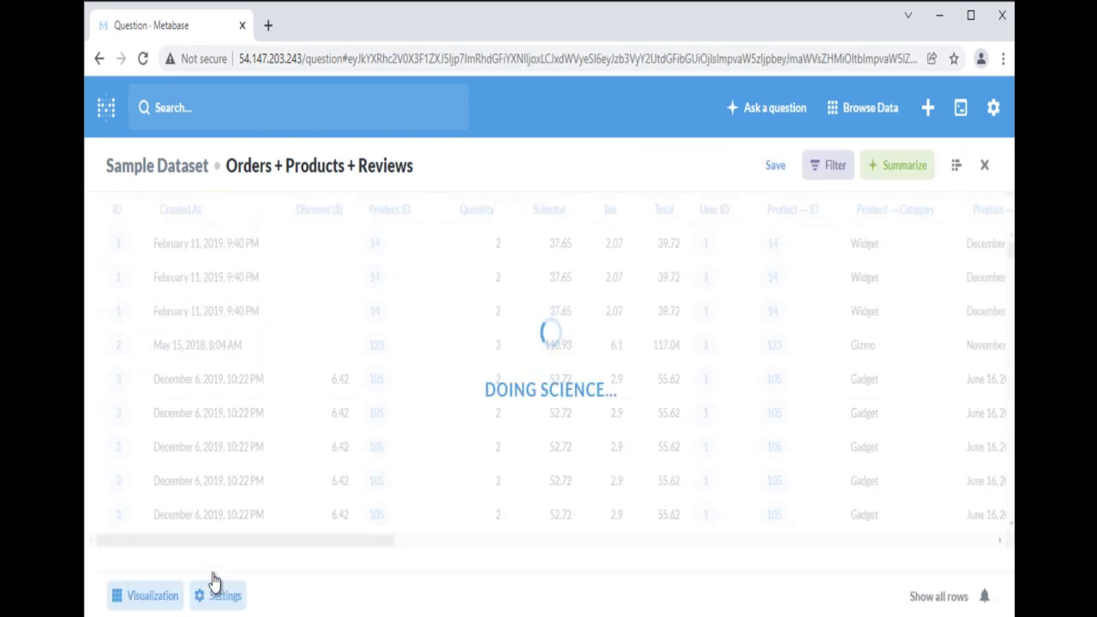
Scroll across the joined results table and toggle its display settings.
scroll(711, 514, right, 10)
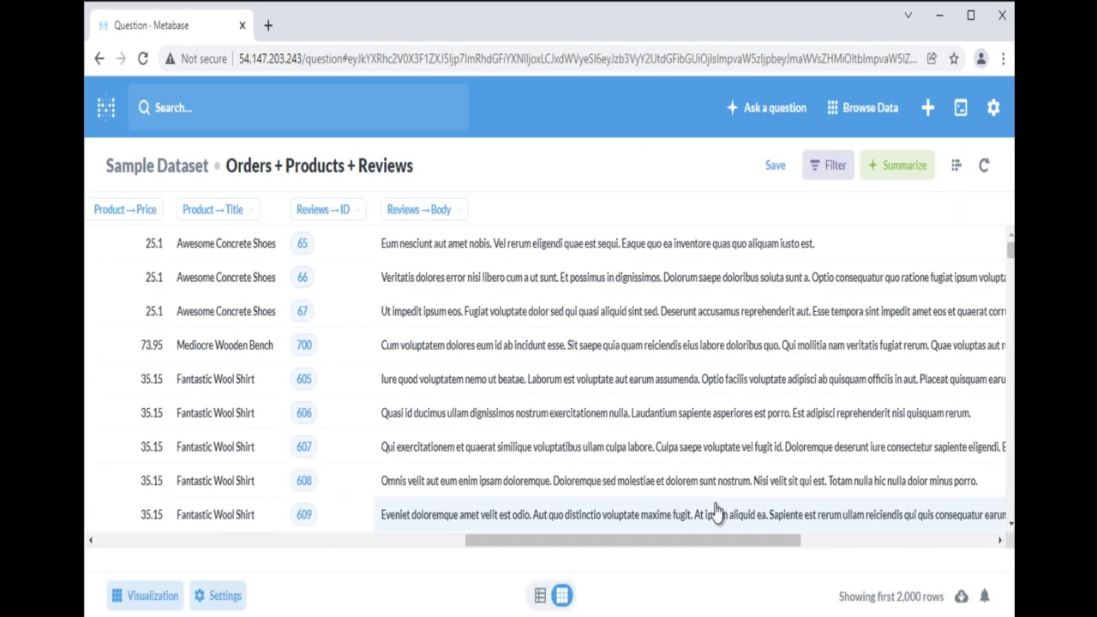
drag(683, 543, 217, 608)
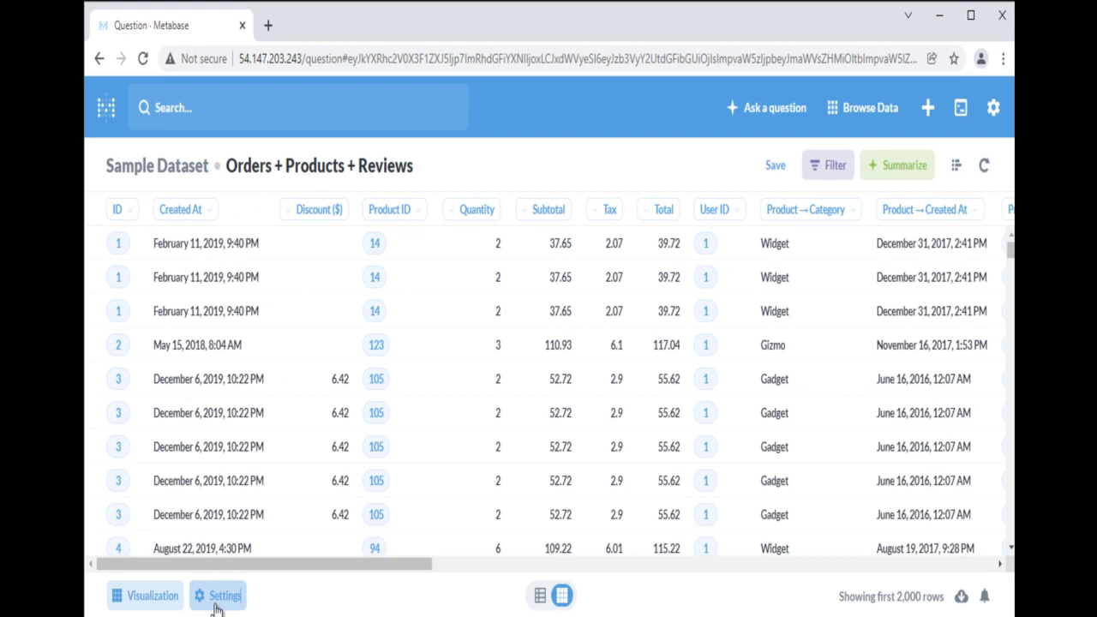
click(217, 598)
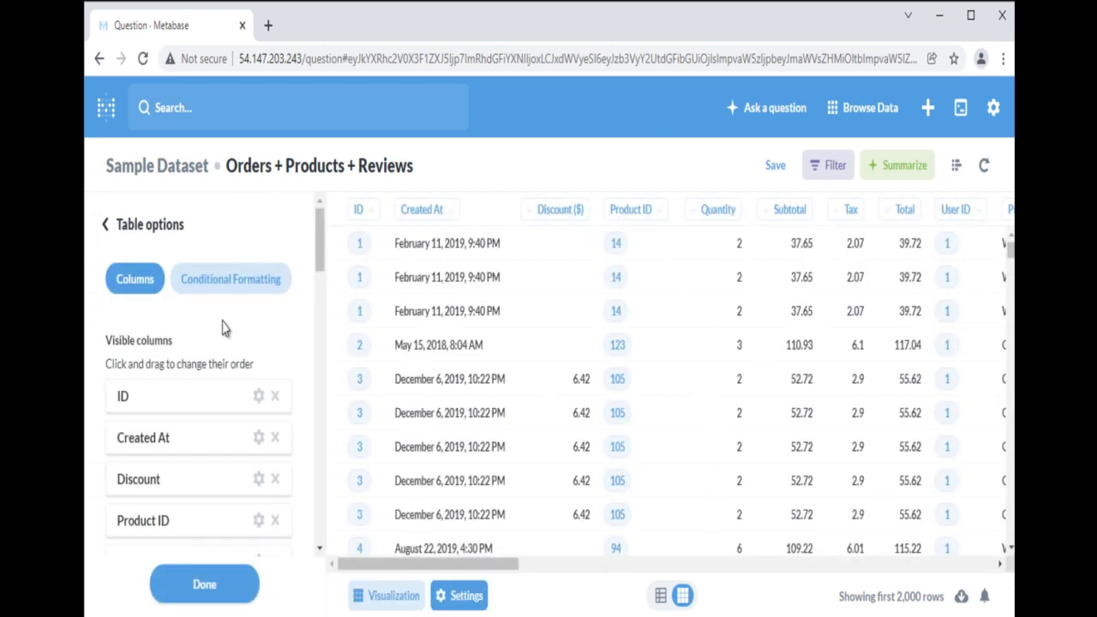
click(204, 584)
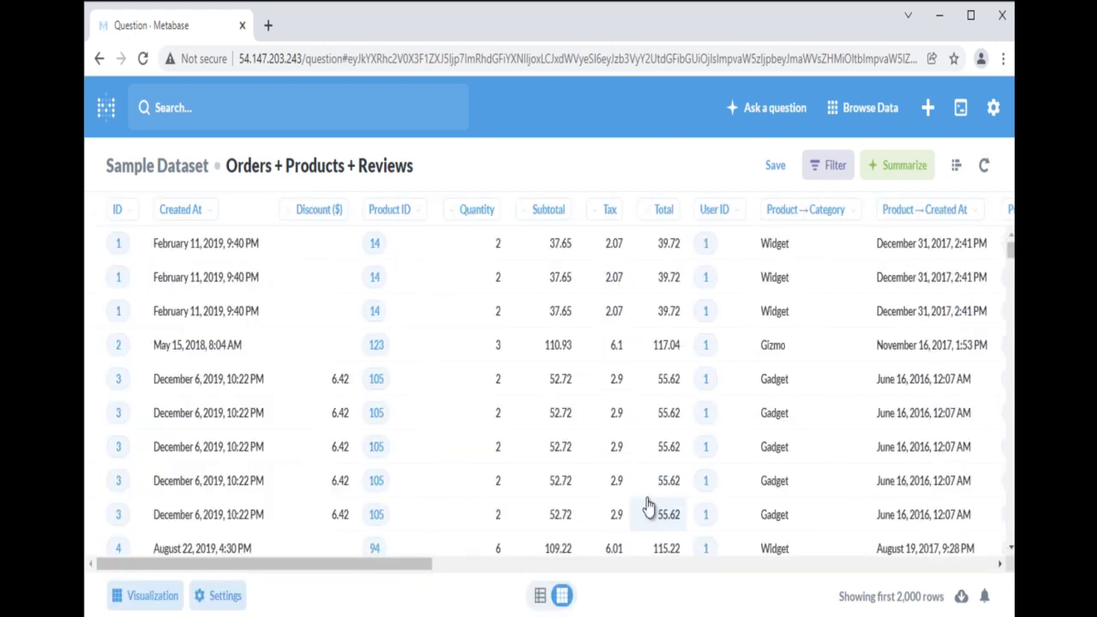
Filter to Subtotal greater than or equal to 100 and count rows, giving 29,716.
click(828, 172)
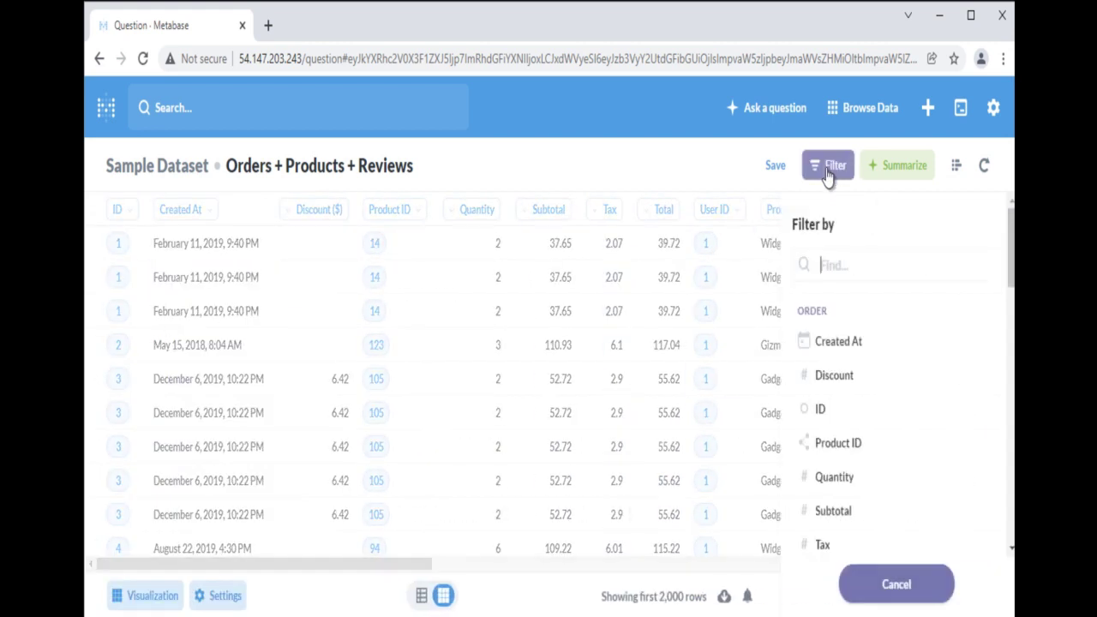
click(863, 515)
click(865, 495)
click(846, 323)
text(100)
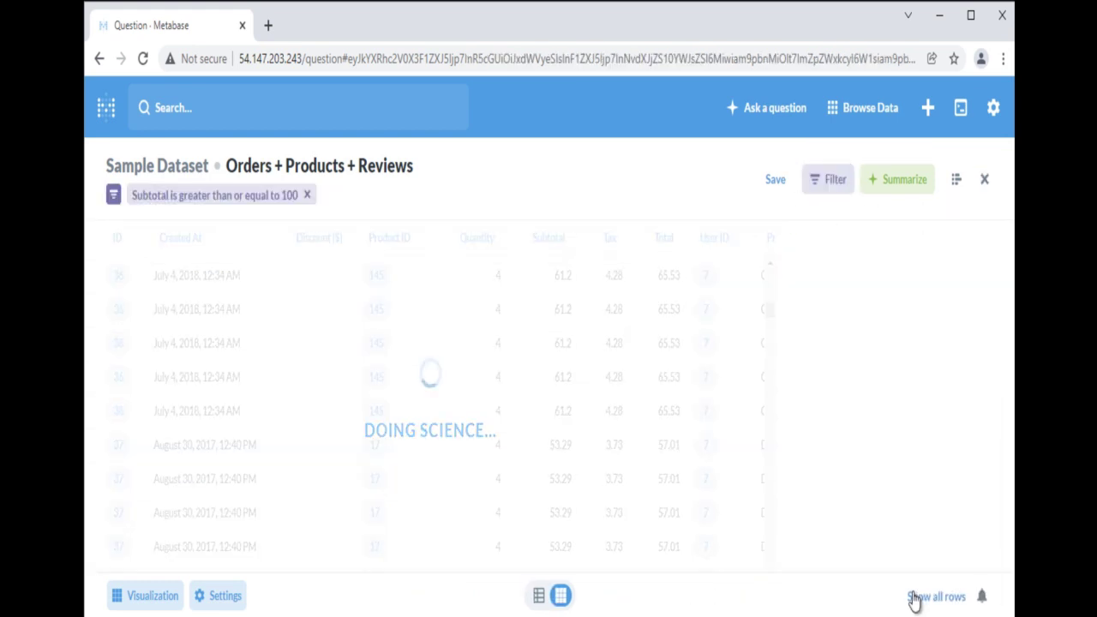
click(898, 182)
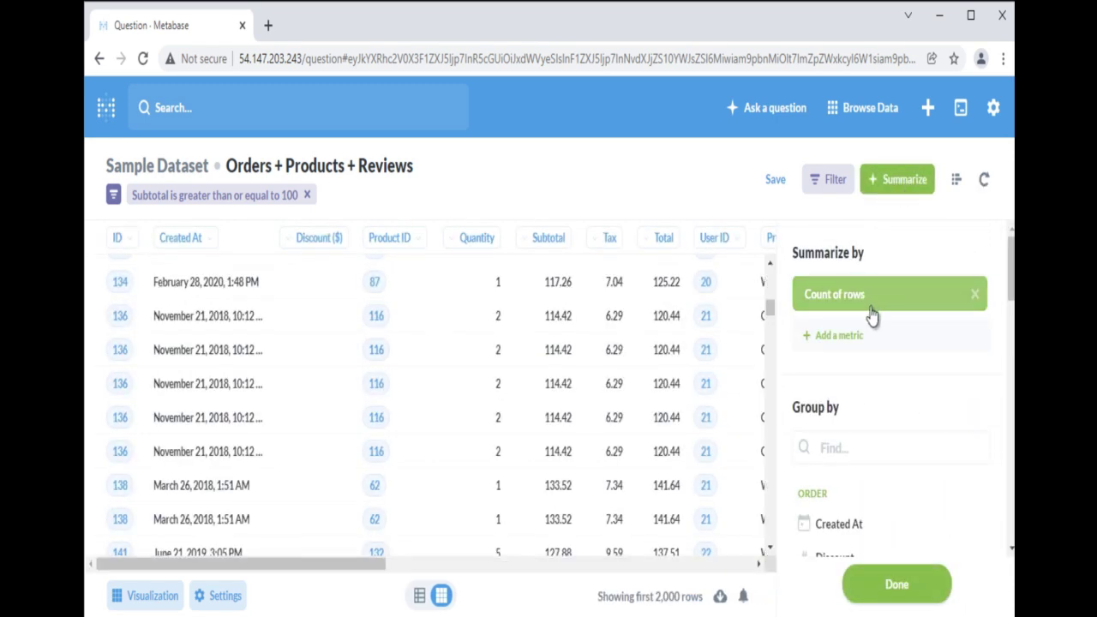
click(899, 588)
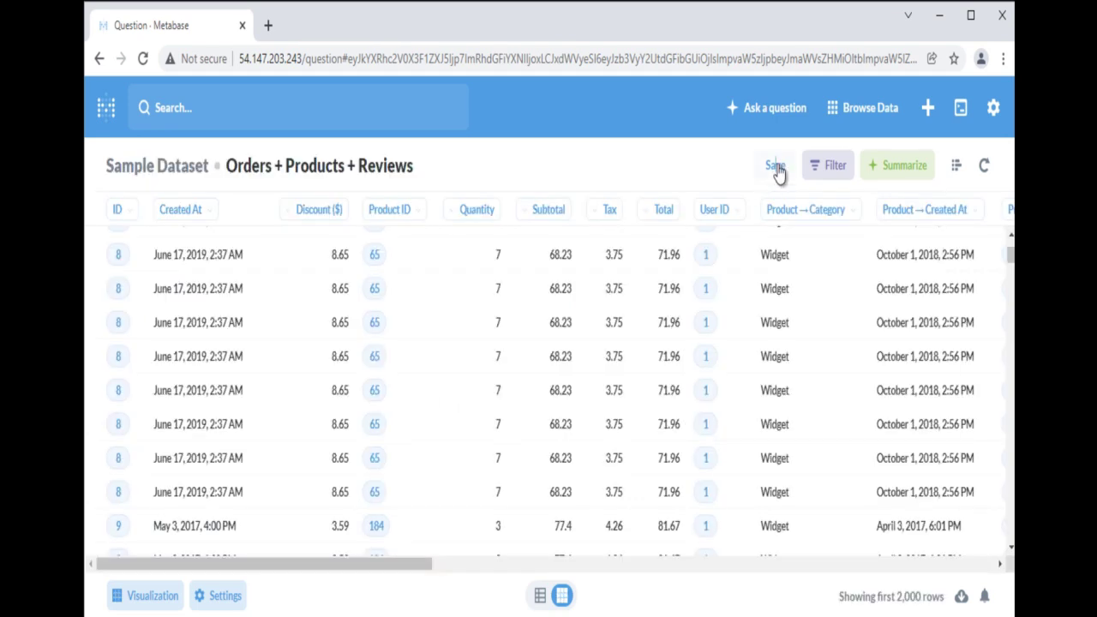
Open the save form, keeping the name Orders and the Our analytics collection.
click(776, 167)
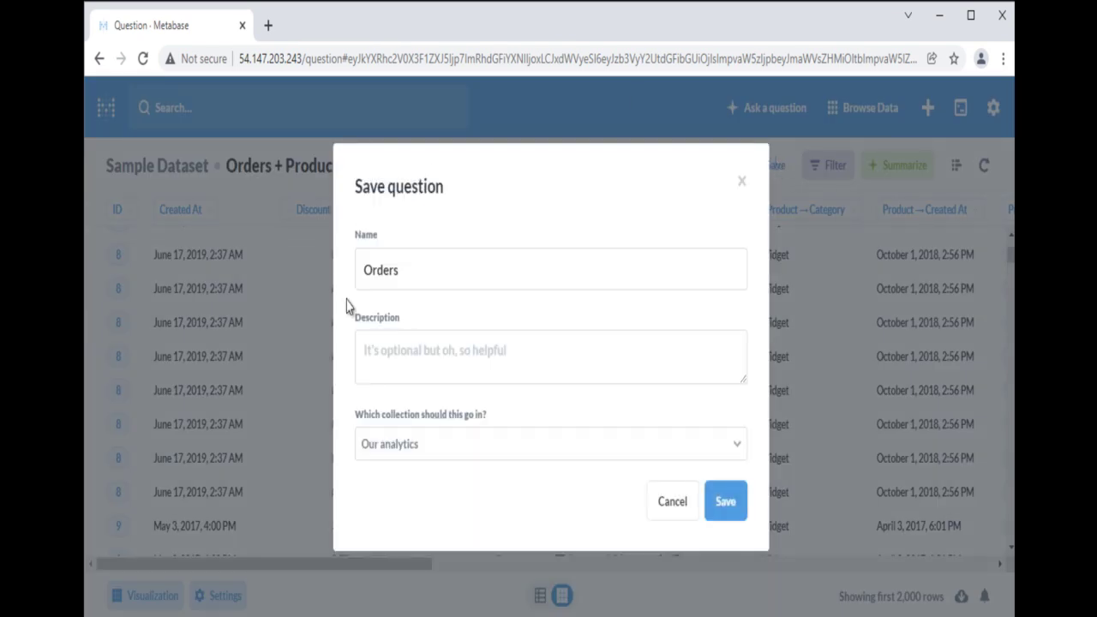
click(415, 283)
double_click(426, 273)
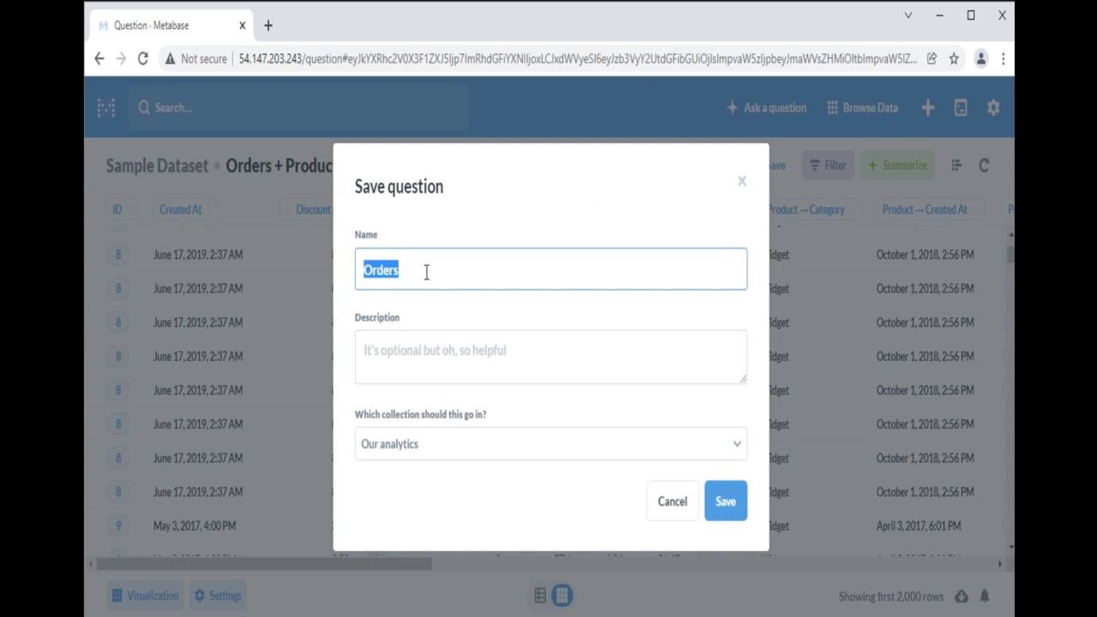
click(426, 272)
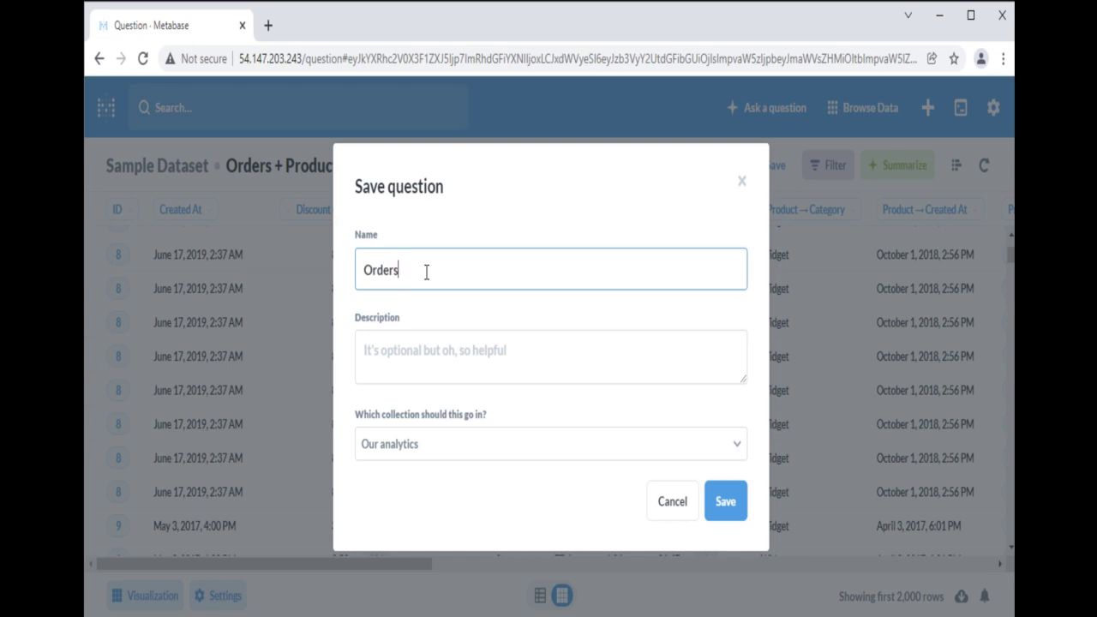